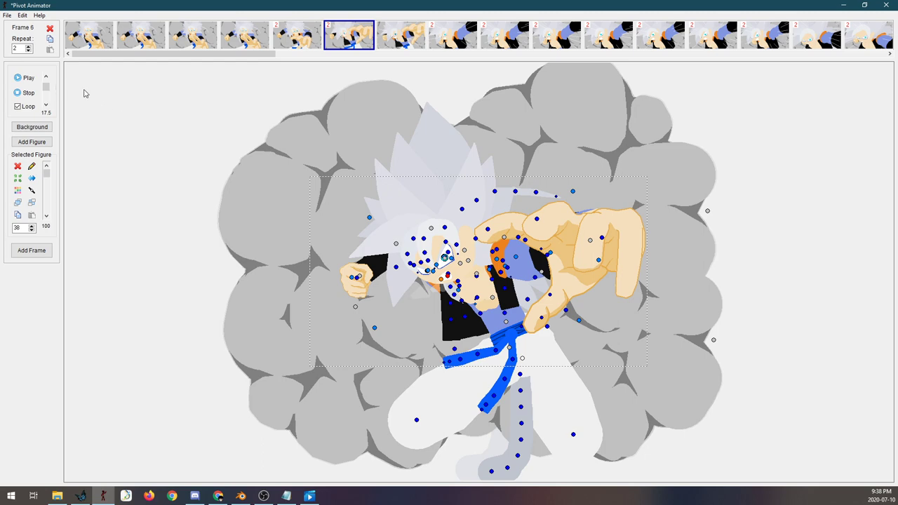
Step: Play back the fight animation in Pivot Animator and stop it
left_click(19, 78)
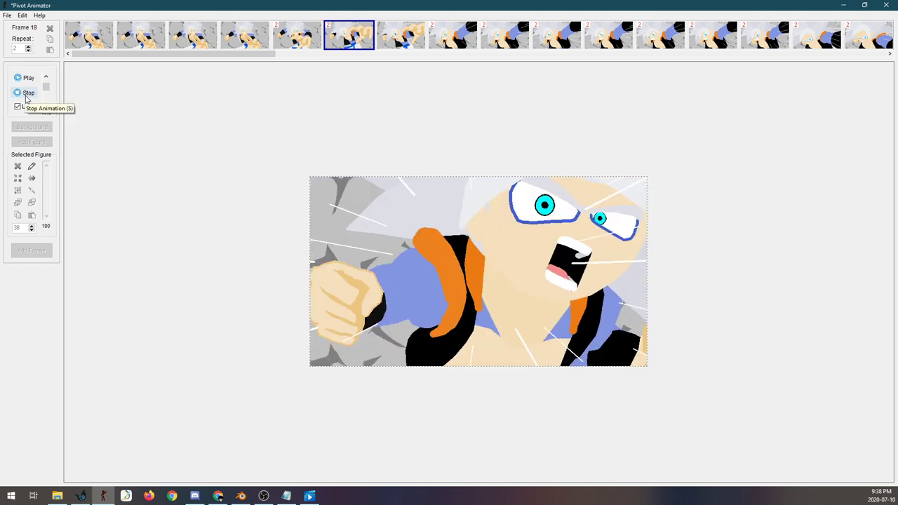
left_click(26, 97)
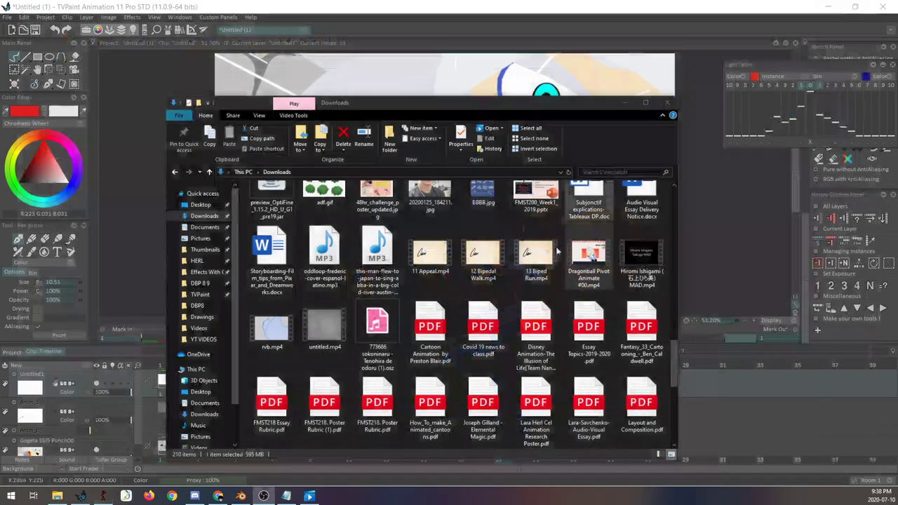
Step: Switch to the Dragonball Pivot Animate #00 video, scrub through the head construction up to 1:13:40, and leave full screen
left_click(623, 103)
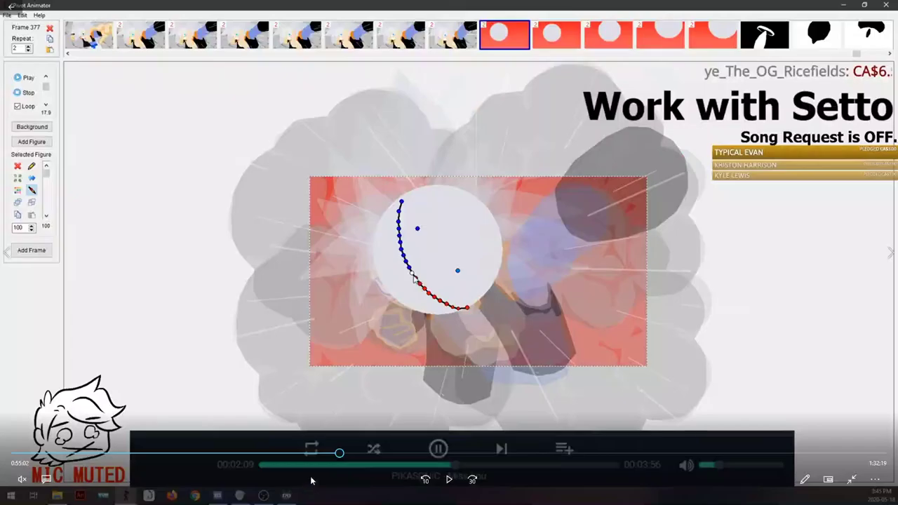
left_click(308, 496)
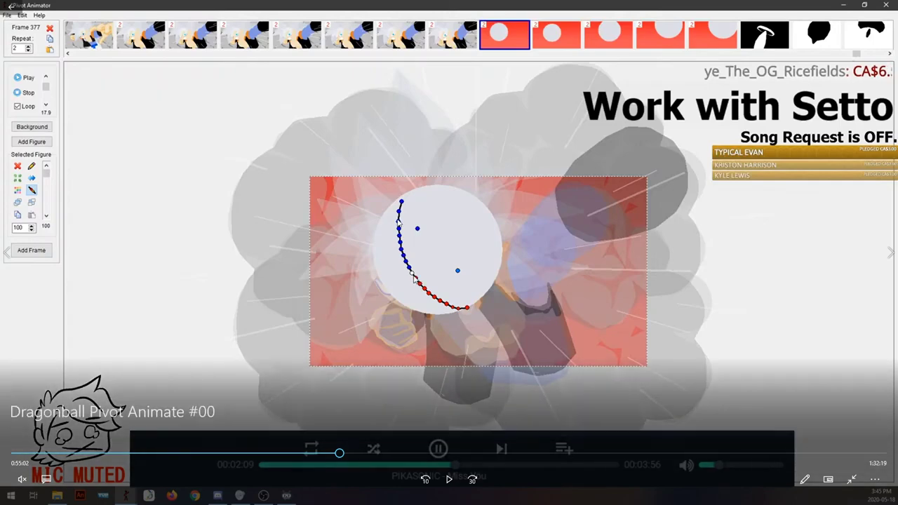
left_click(350, 454)
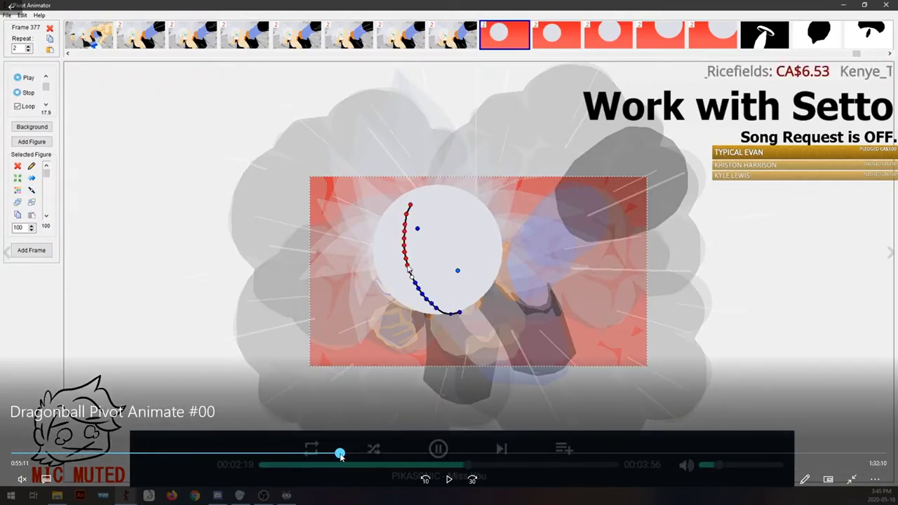
mouse_move(350, 453)
left_mouse_down()
mouse_move(751, 453)
mouse_move(833, 431)
mouse_move(216, 481)
mouse_move(401, 442)
mouse_move(333, 453)
left_mouse_up()
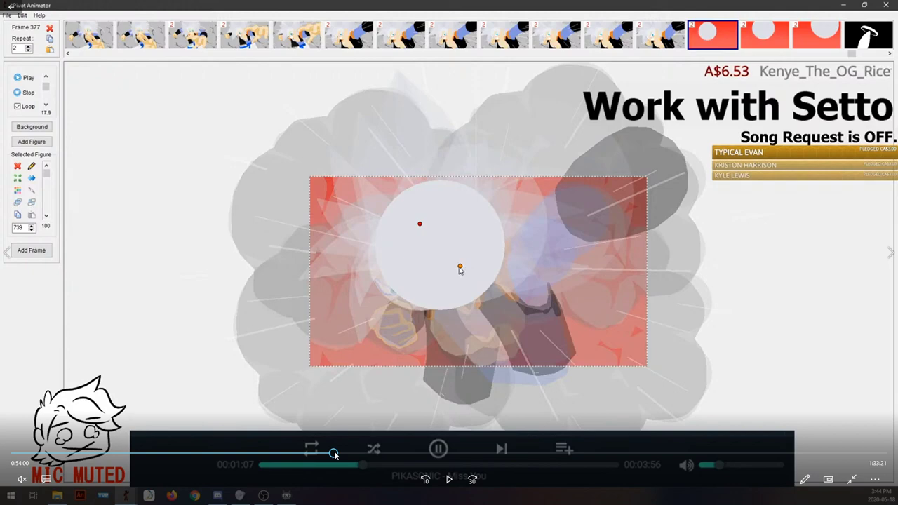
left_click_drag(335, 453, 339, 452)
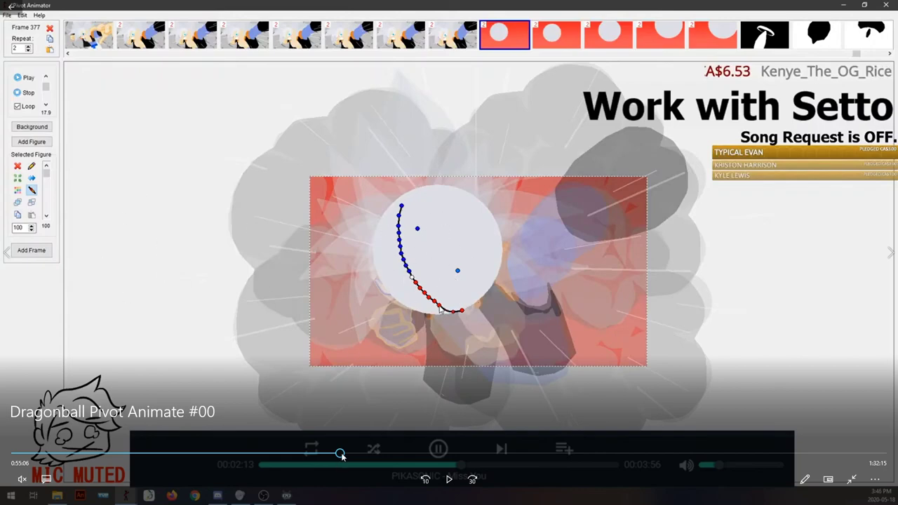
left_click_drag(341, 455, 373, 456)
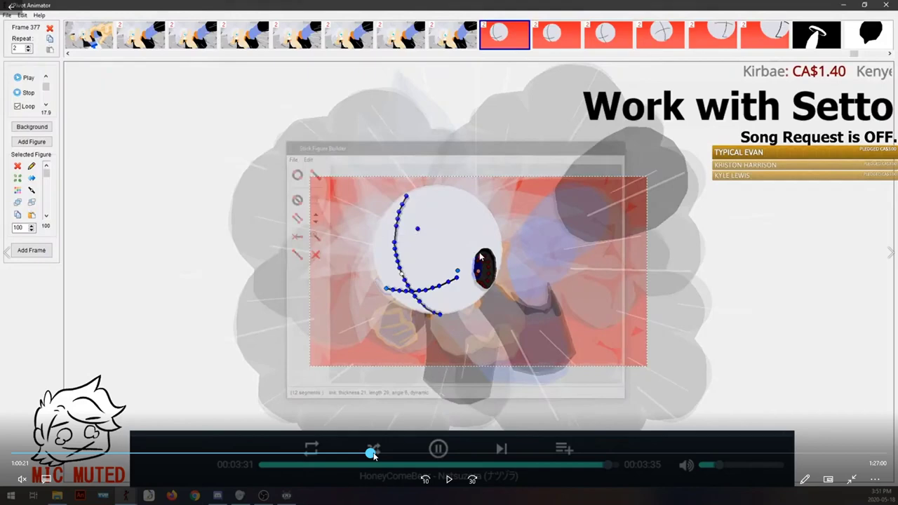
left_click_drag(374, 455, 414, 455)
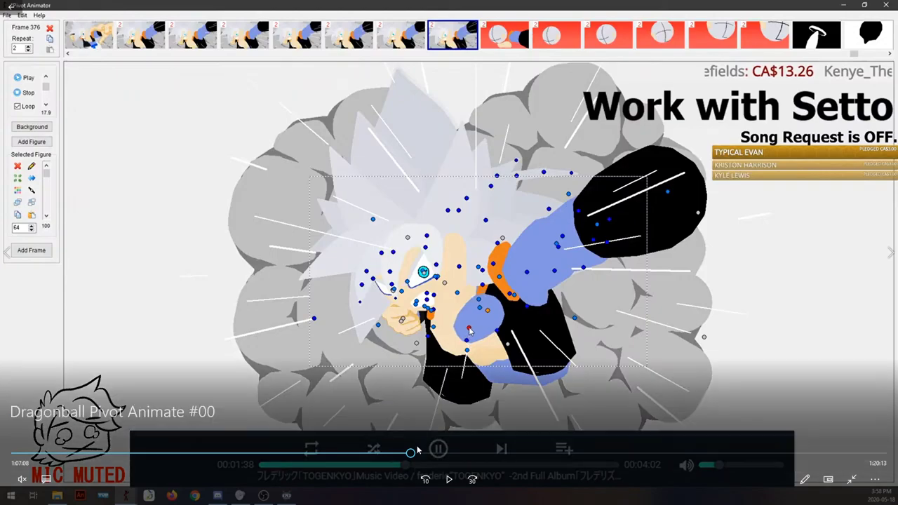
mouse_move(414, 452)
left_mouse_down()
mouse_move(541, 456)
mouse_move(396, 456)
mouse_move(403, 459)
left_mouse_up()
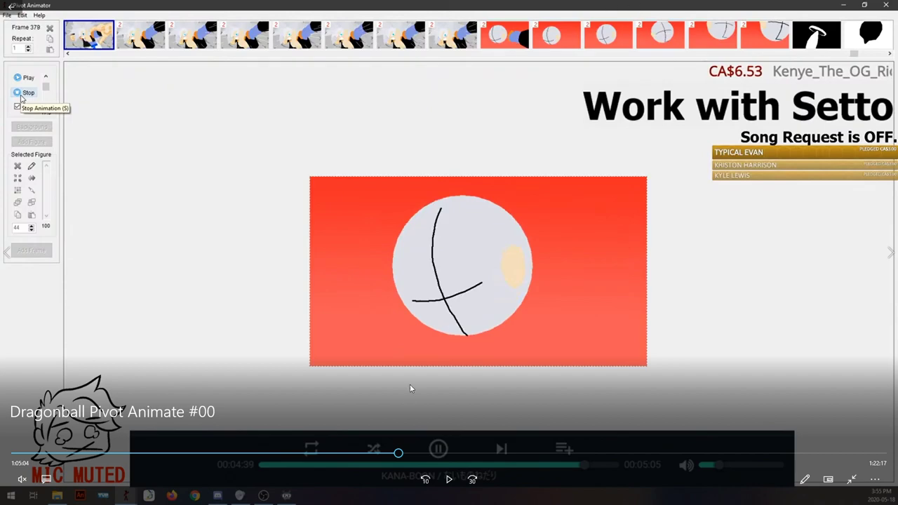
left_click_drag(397, 460, 402, 461)
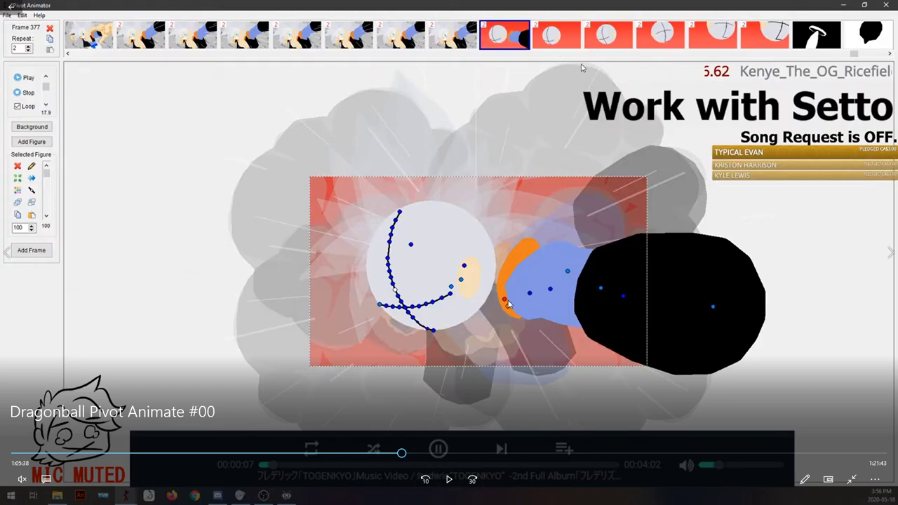
left_click_drag(402, 453, 455, 470)
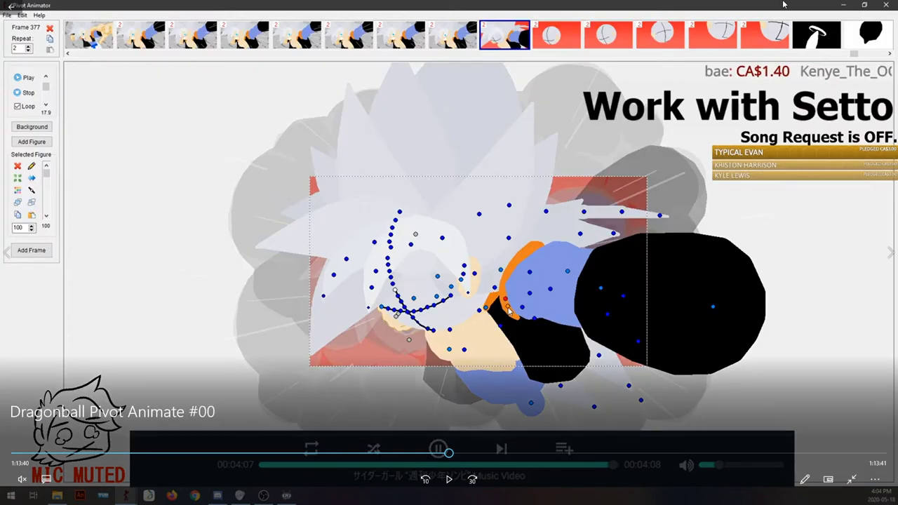
left_click(852, 479)
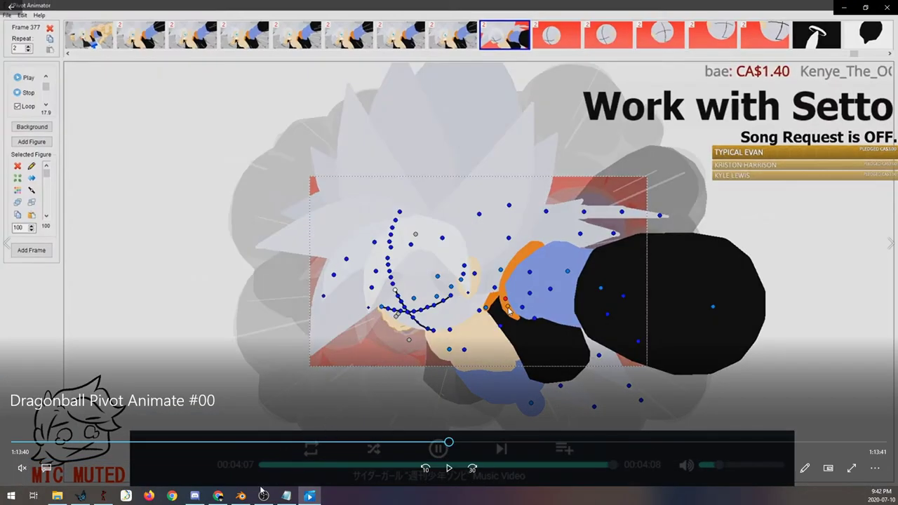
Step: Switch to Blender and reset the viewport's focal length to its default value
left_click(241, 496)
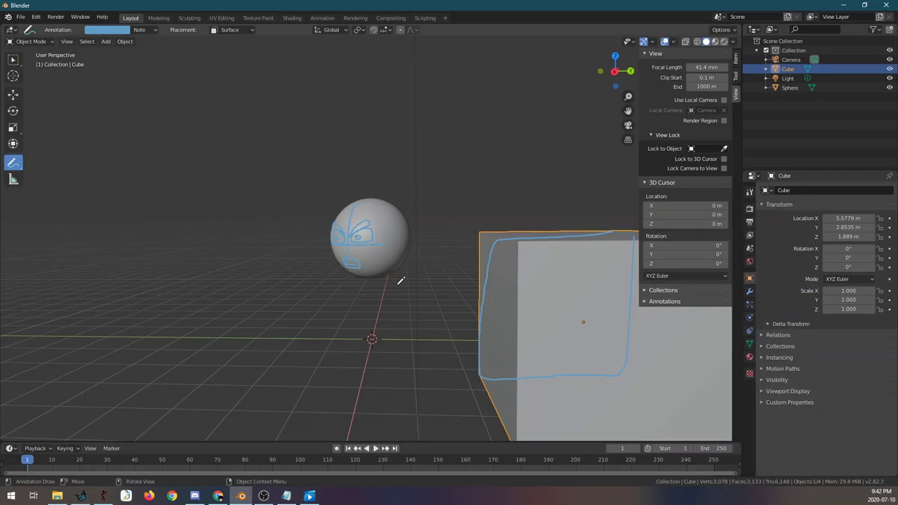
right_click(691, 68)
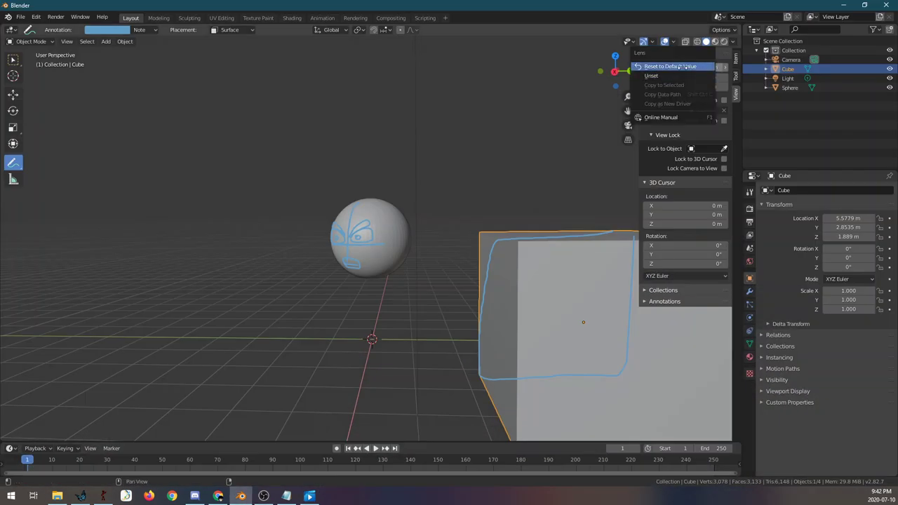
left_click(684, 66)
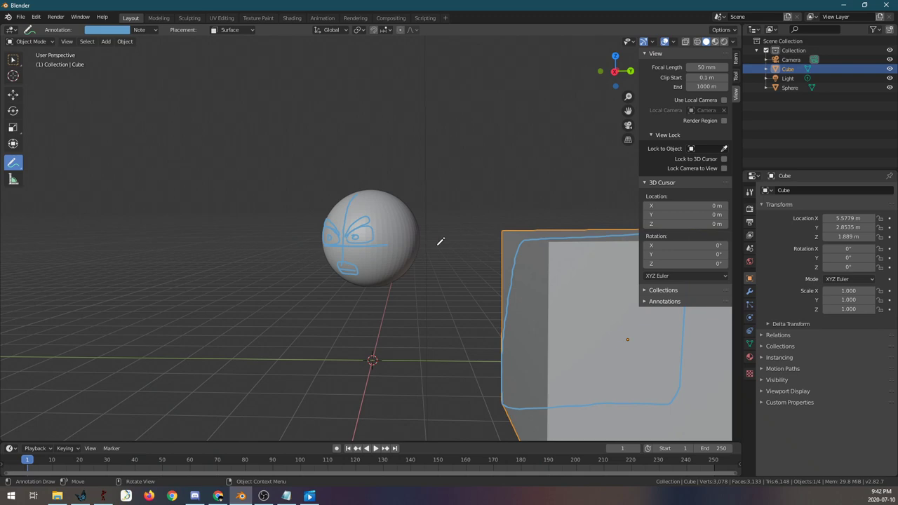
Step: Examine the face annotation on the sphere from the side, below and front at close and far distances
left_click_drag(437, 247, 421, 268)
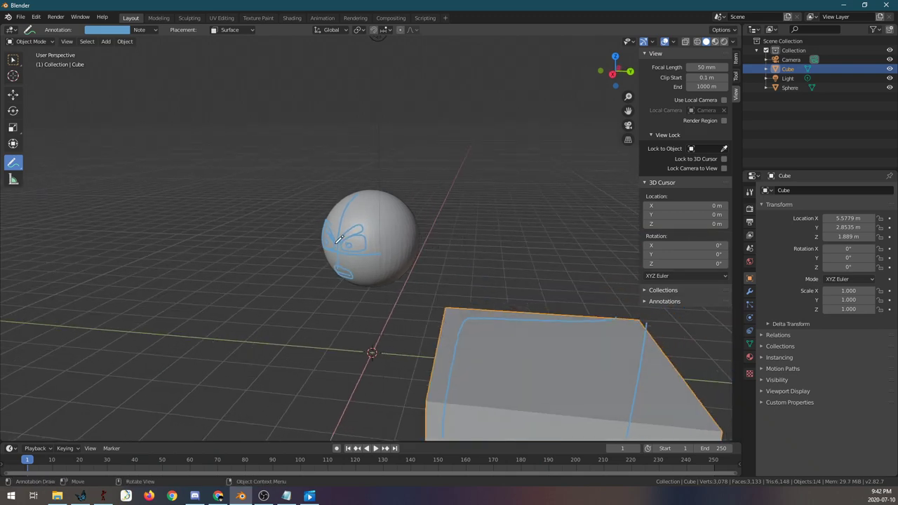
mouse_move(360, 253)
left_mouse_down()
mouse_move(347, 275)
mouse_move(380, 273)
left_mouse_up()
scroll(391, 273, "up", 6)
mouse_move(490, 318)
left_mouse_down()
mouse_move(486, 301)
mouse_move(445, 311)
mouse_move(337, 266)
left_mouse_up()
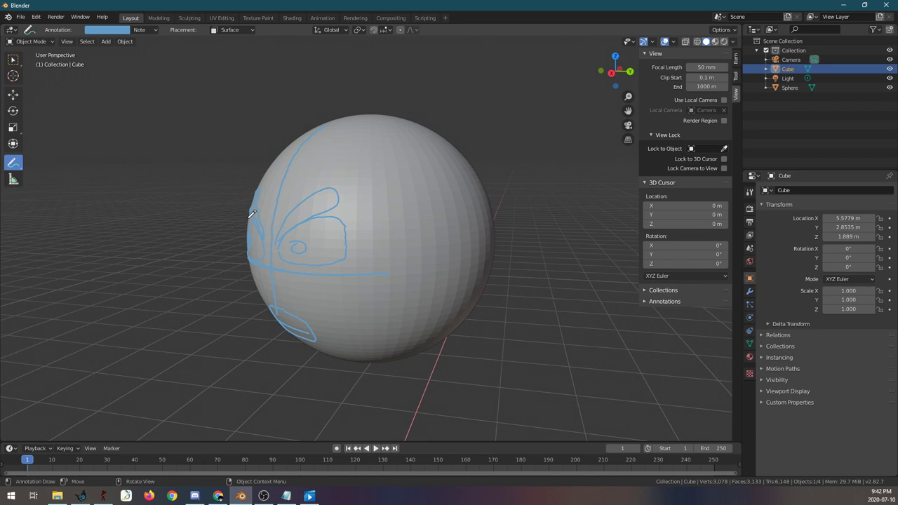
mouse_move(350, 380)
left_mouse_down()
mouse_move(387, 357)
mouse_move(458, 343)
left_mouse_up()
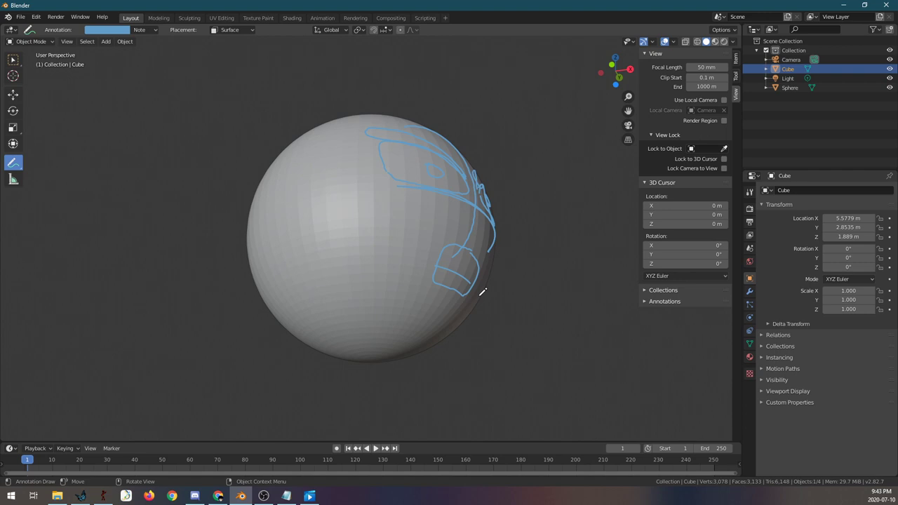
scroll(509, 288, "down", 2)
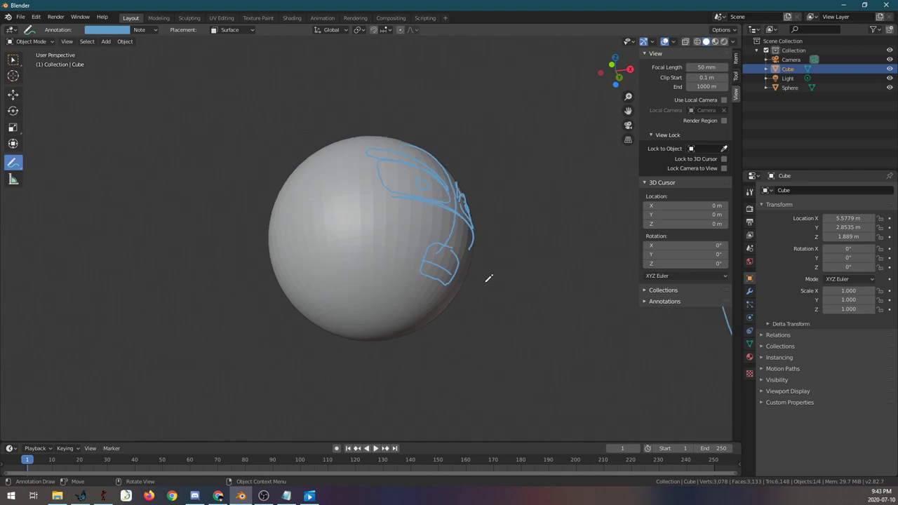
mouse_move(491, 279)
left_mouse_down()
mouse_move(483, 293)
mouse_move(425, 314)
left_mouse_up()
scroll(438, 305, "down", 3)
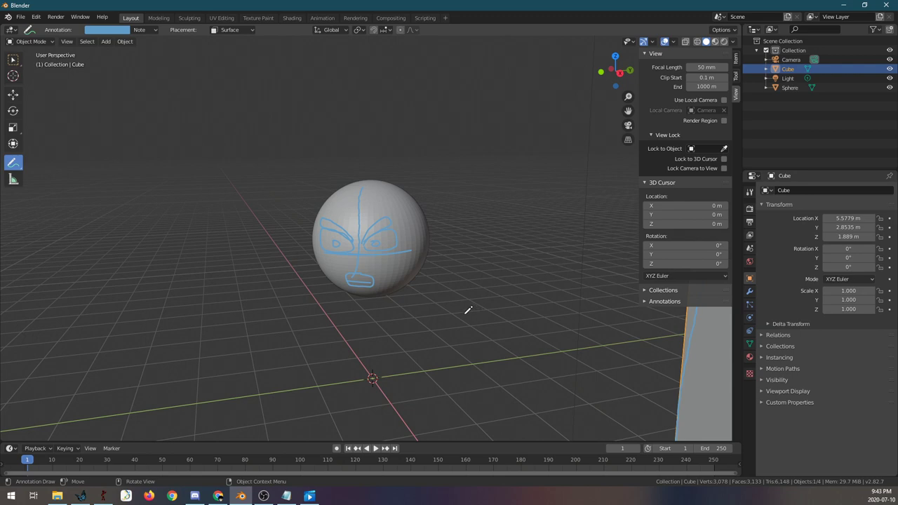
scroll(467, 311, "down", 4)
mouse_move(442, 297)
left_mouse_down()
mouse_move(497, 300)
mouse_move(433, 293)
left_mouse_up()
scroll(498, 301, "up", 5)
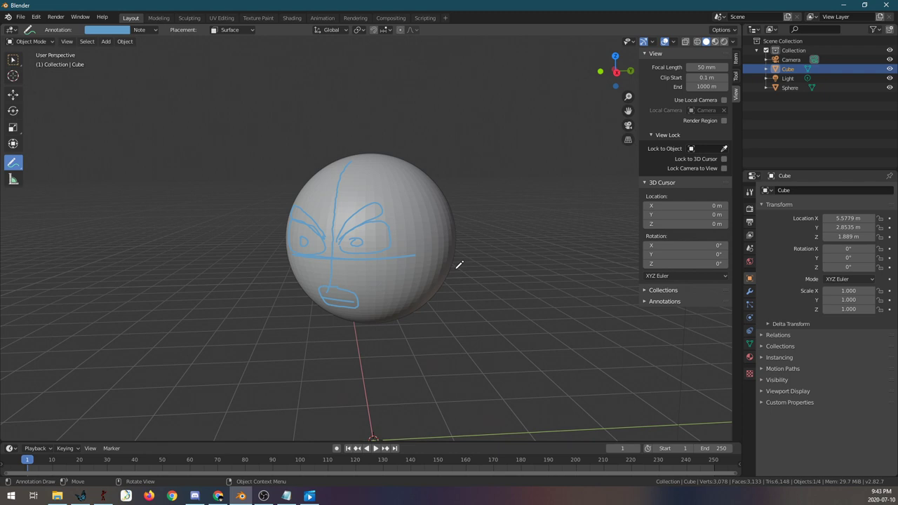
scroll(459, 264, "down", 4)
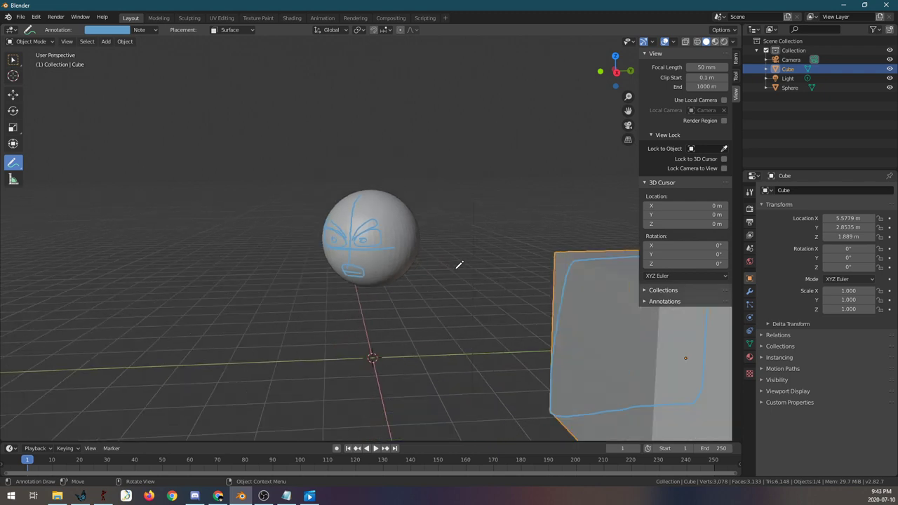
left_click_drag(459, 265, 445, 263)
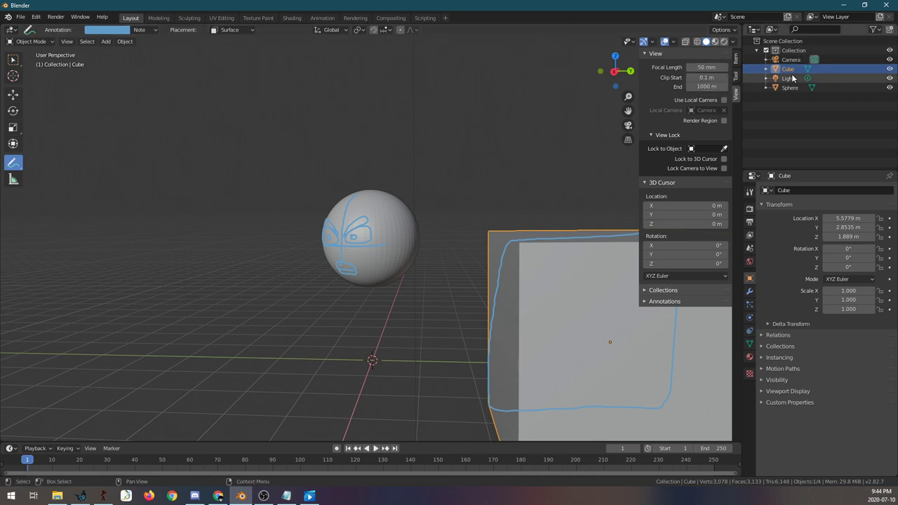
Step: Lower the viewport's focal length to 18.9 mm and compare the sphere and cube at different distances
left_click_drag(705, 67, 644, 67)
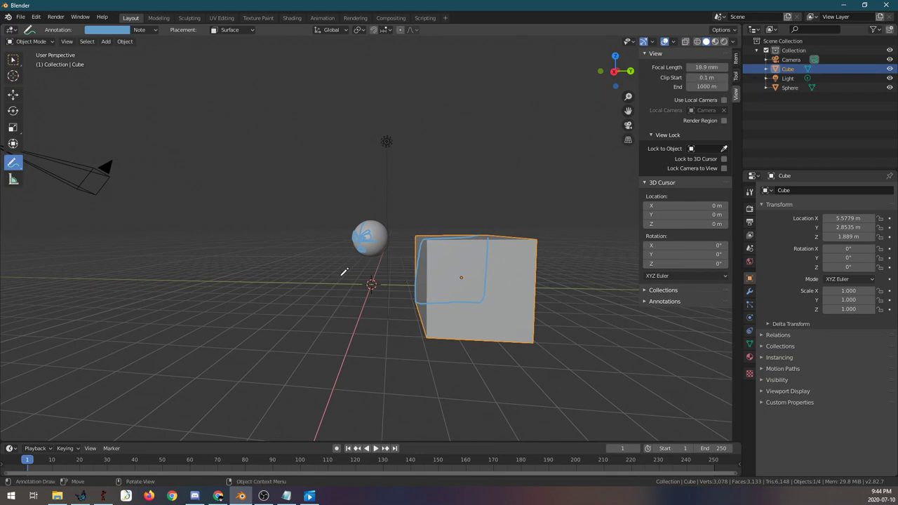
scroll(324, 280, "down", 2)
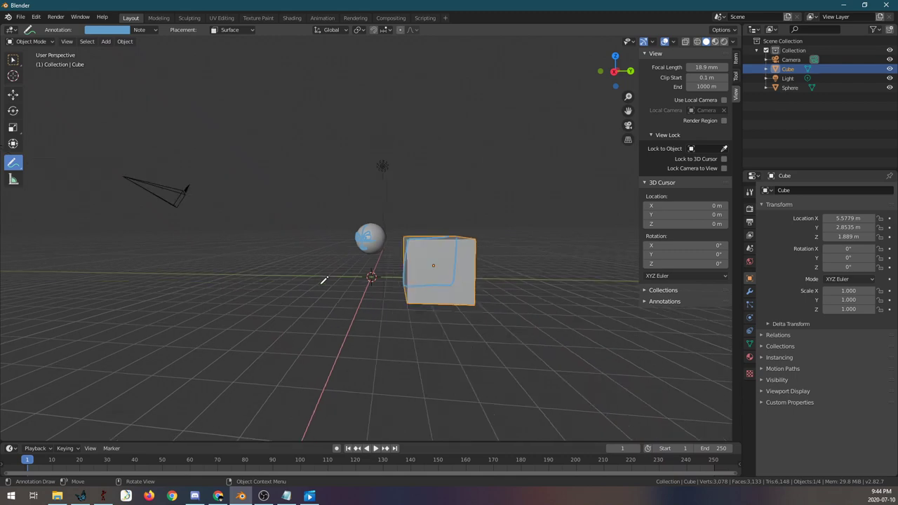
scroll(324, 280, "up", 7)
scroll(324, 280, "down", 1)
scroll(324, 280, "down", 5)
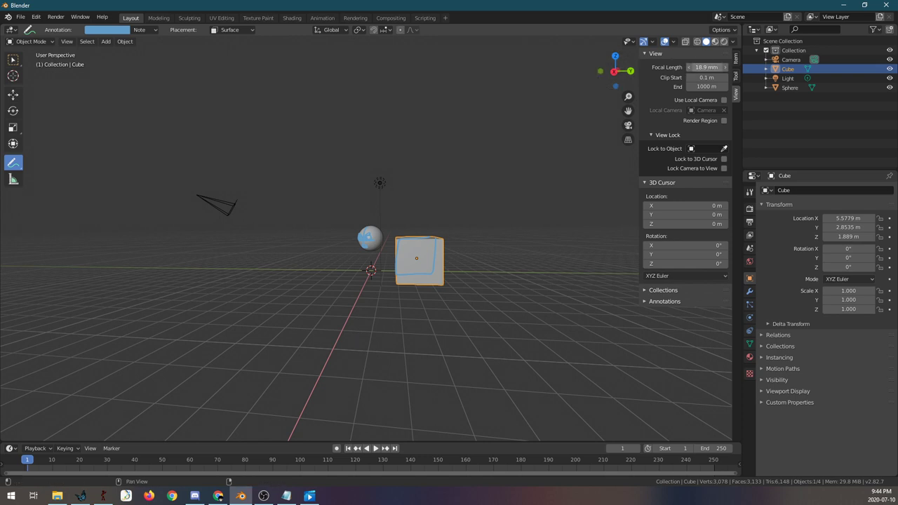
Step: Set the viewport's focal length to 20 mm and examine the sphere's face up close from above
left_click_drag(710, 67, 718, 67)
scroll(390, 239, "up", 4)
scroll(390, 237, "up", 4)
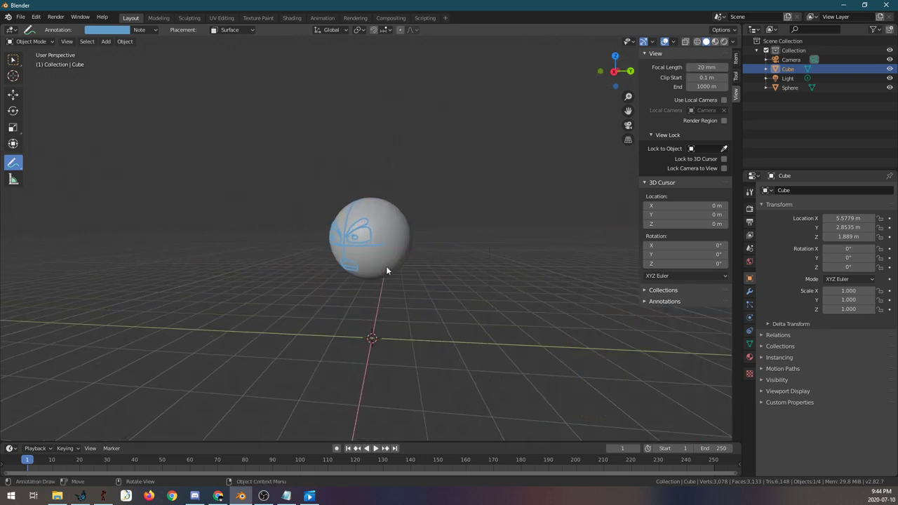
left_click_drag(330, 273, 383, 330)
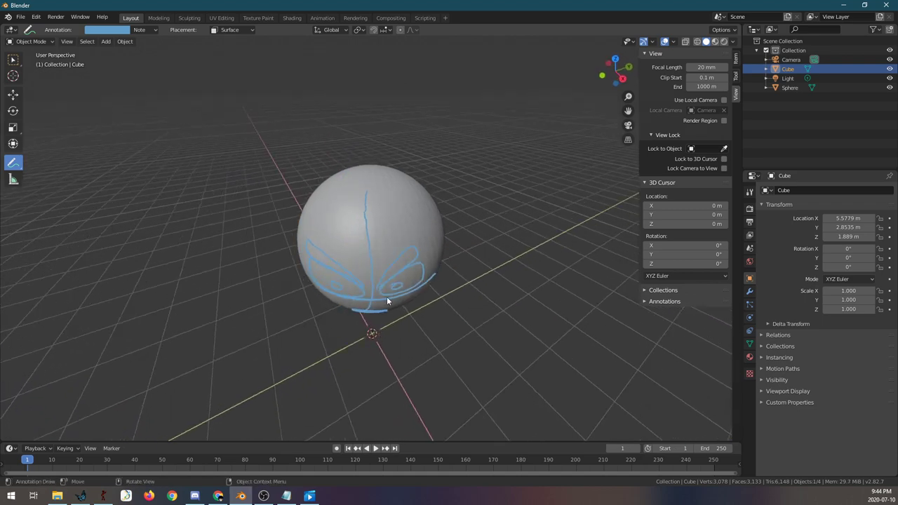
scroll(386, 296, "up", 4)
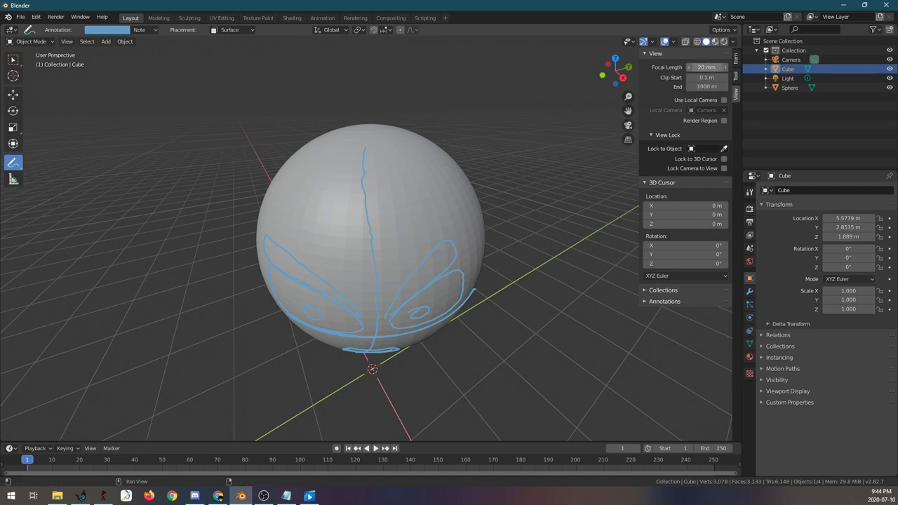
Step: Restore the default focal length to compare the sphere's face from the same high angle
right_click(702, 69)
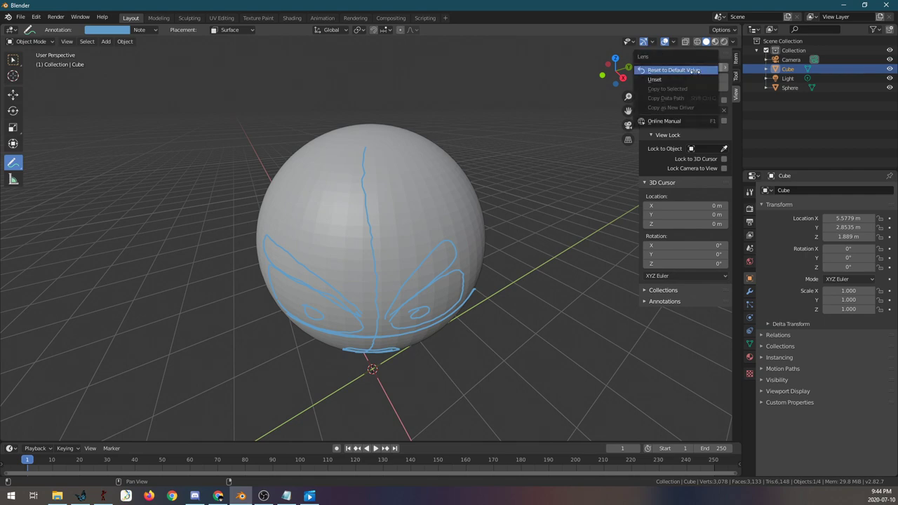
left_click(694, 72)
scroll(513, 340, "down", 3)
scroll(514, 338, "down", 2)
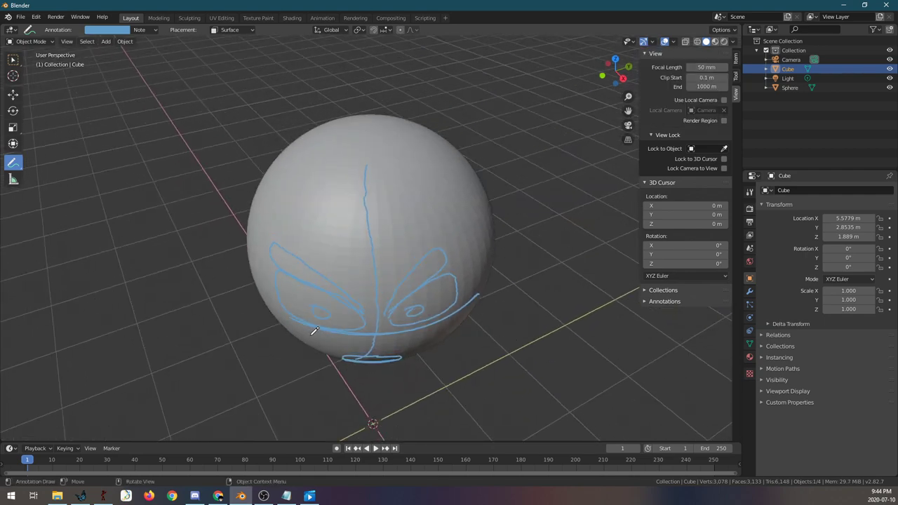
Step: Set the viewport's focal length to 19.3 mm and inspect the wide-angle perspective on the sphere and the cube
left_click_drag(690, 65, 596, 64)
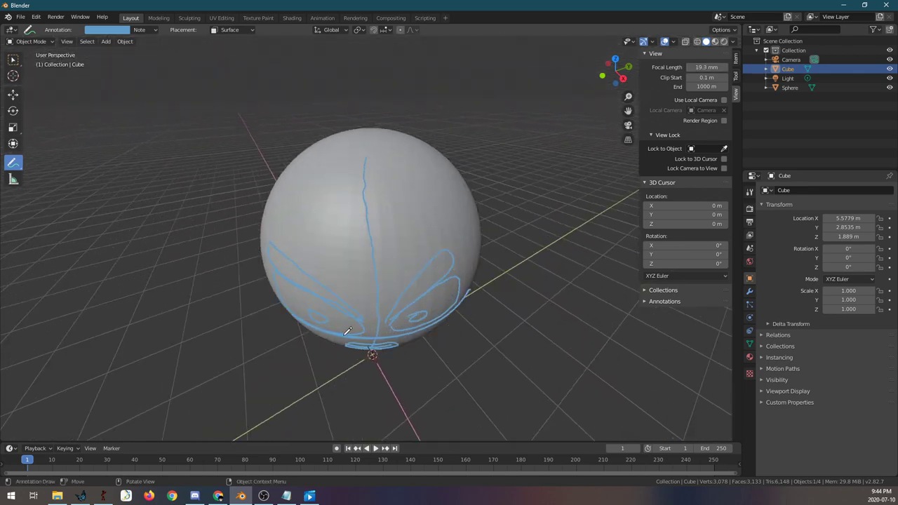
left_click_drag(395, 342, 425, 314)
key("ctrl+z")
left_click_drag(549, 327, 494, 302)
scroll(504, 315, "down", 5)
scroll(426, 288, "up", 1)
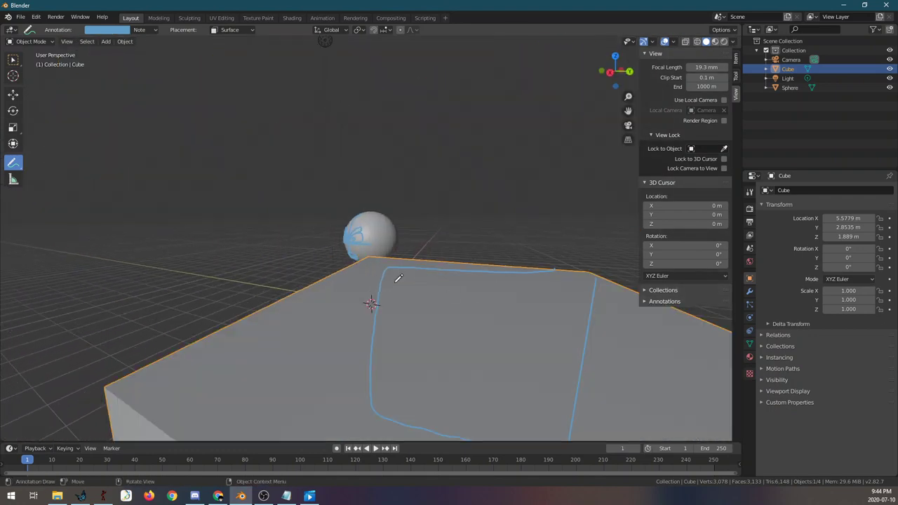
scroll(402, 263, "down", 1)
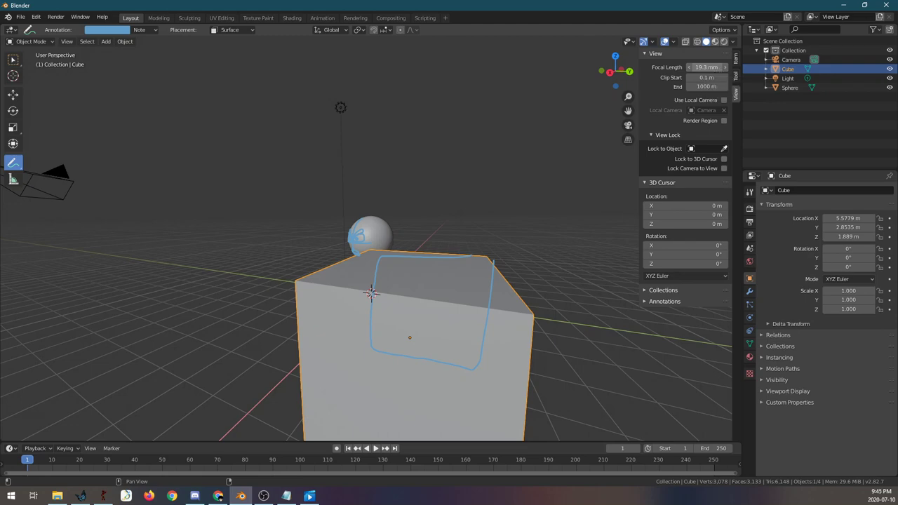
Step: Set the viewport's focal length to 1 mm and draw an annotation stroke down the stretched cube's side from its far corner
left_click_drag(715, 67, 255, 284)
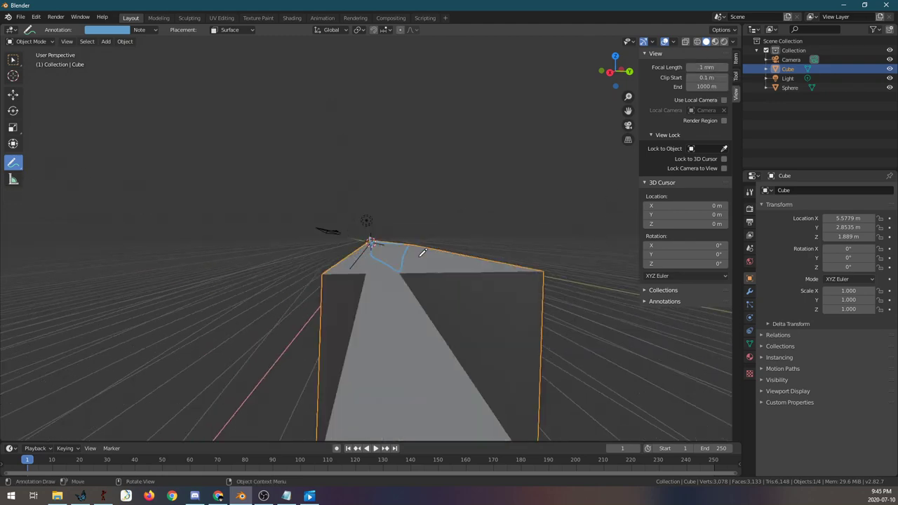
scroll(331, 280, "up", 1)
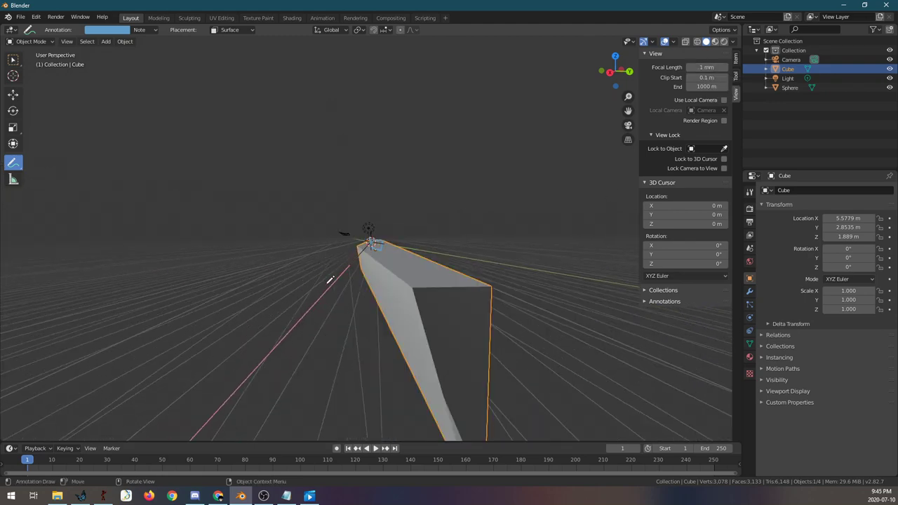
left_click_drag(332, 280, 368, 300)
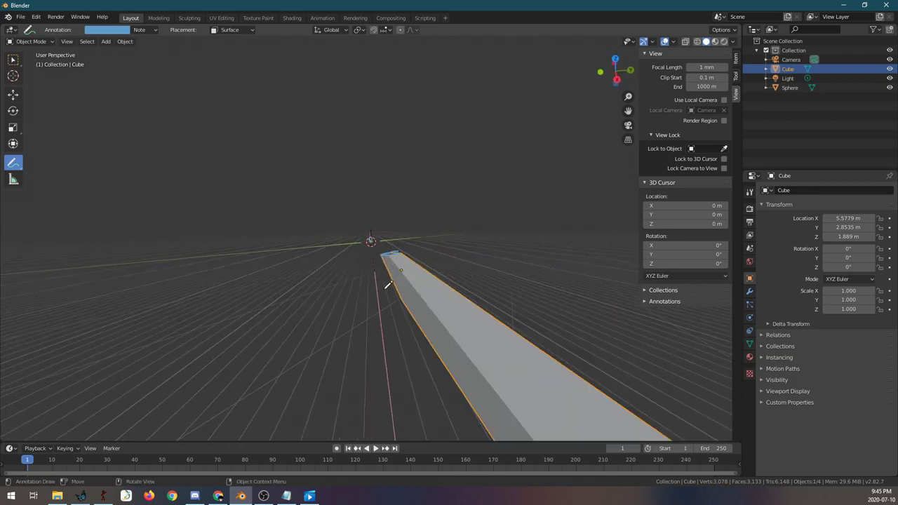
left_click_drag(424, 282, 469, 382)
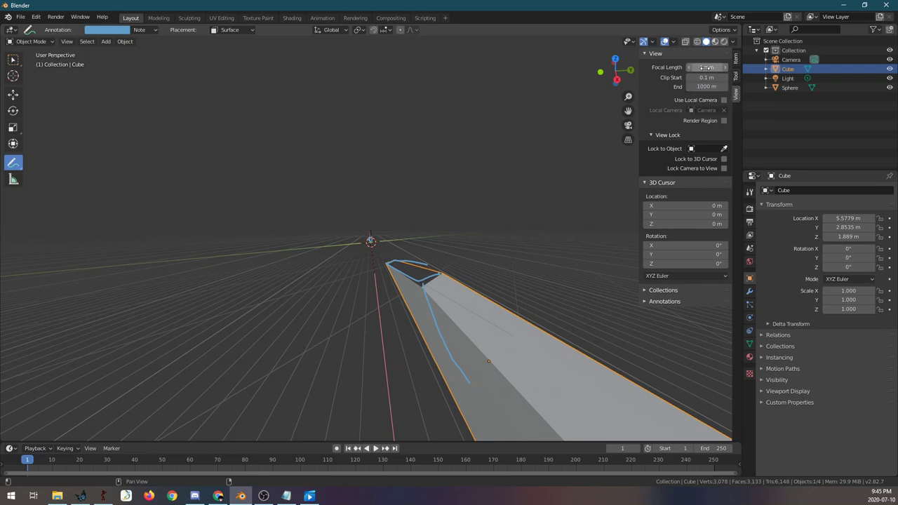
Step: Set the viewport's focal length to 16.5 mm and draw a diagonal annotation stroke across the cube's side face
left_click_drag(706, 66, 737, 67)
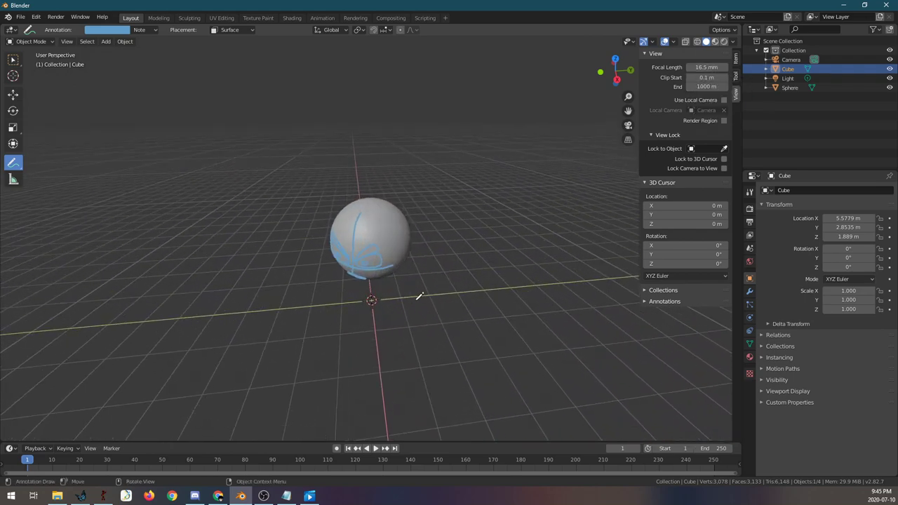
mouse_move(418, 298)
left_mouse_down()
mouse_move(435, 267)
mouse_move(458, 291)
mouse_move(433, 272)
left_mouse_up()
scroll(440, 273, "down", 3)
scroll(441, 273, "down", 4)
scroll(453, 286, "up", 2)
scroll(458, 294, "up", 3)
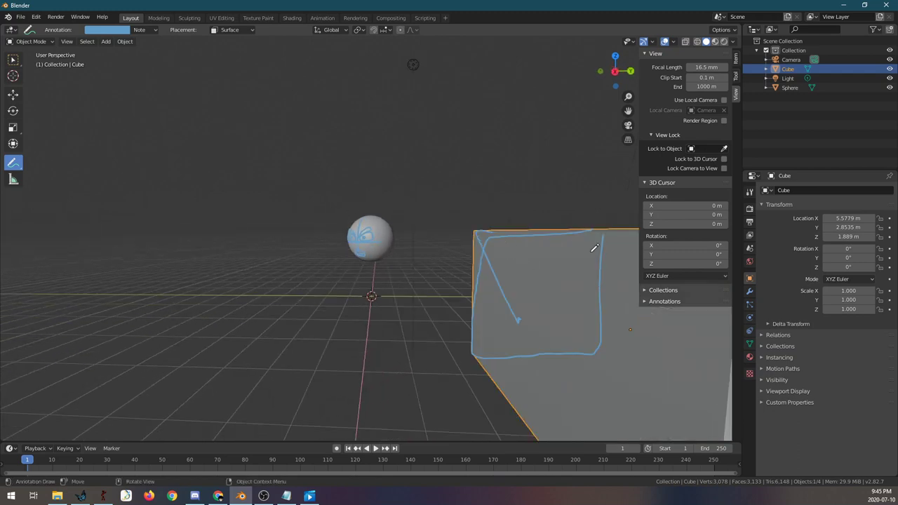
left_click_drag(505, 241, 622, 333)
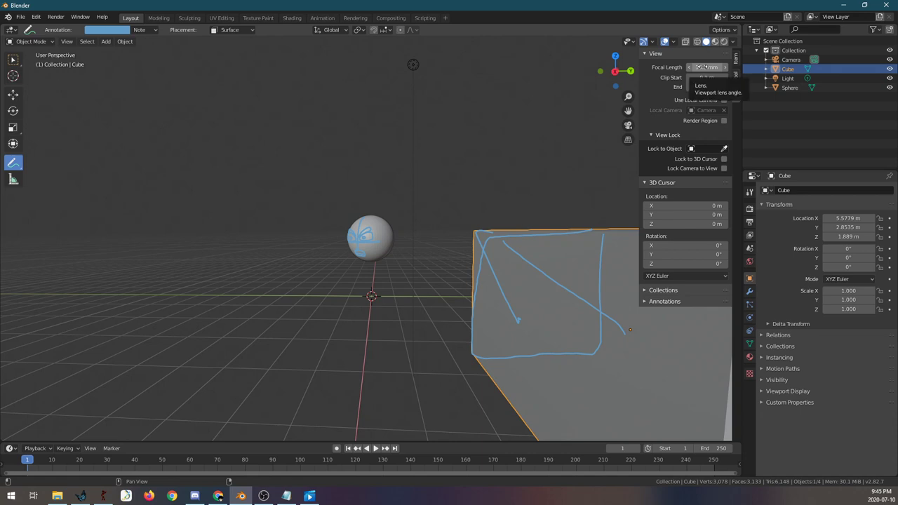
scroll(560, 298, "down", 1)
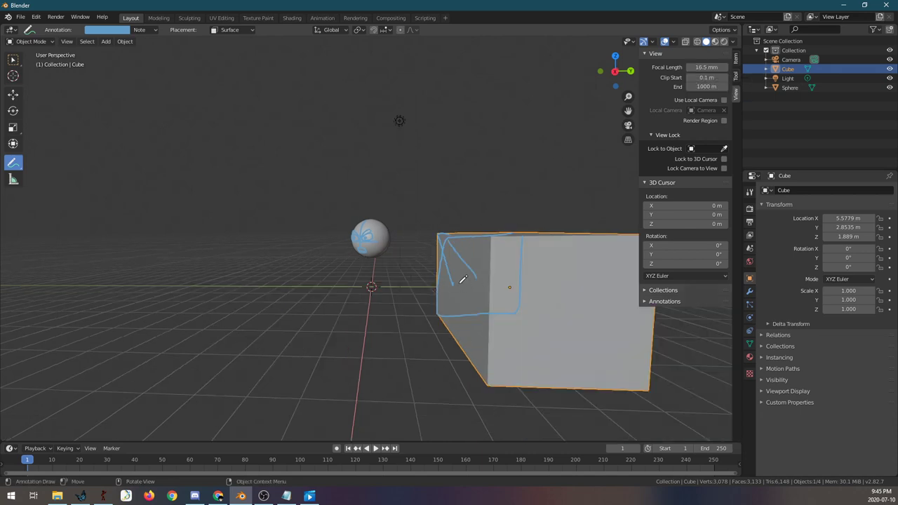
left_click_drag(463, 279, 487, 301)
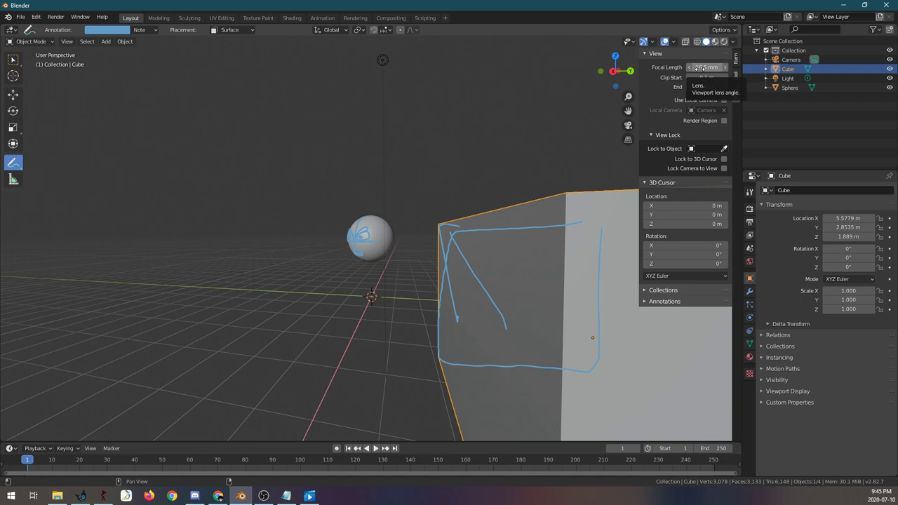
Step: Set the viewport's focal length to 250 mm and compare the sphere and cube from several distances and angles
mouse_move(711, 67)
left_mouse_down()
mouse_move(673, 67)
mouse_move(785, 67)
mouse_move(729, 66)
left_mouse_up()
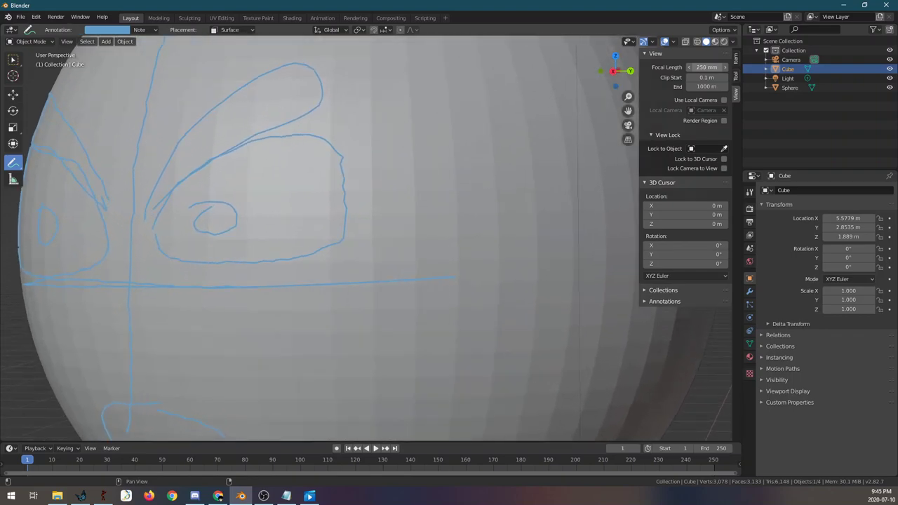
scroll(483, 210, "down", 6)
left_click_drag(392, 273, 465, 277)
scroll(446, 269, "down", 3)
mouse_move(526, 274)
left_mouse_down()
mouse_move(390, 284)
mouse_move(440, 249)
mouse_move(456, 278)
mouse_move(427, 283)
mouse_move(415, 267)
mouse_move(439, 279)
mouse_move(491, 277)
mouse_move(454, 284)
left_mouse_up()
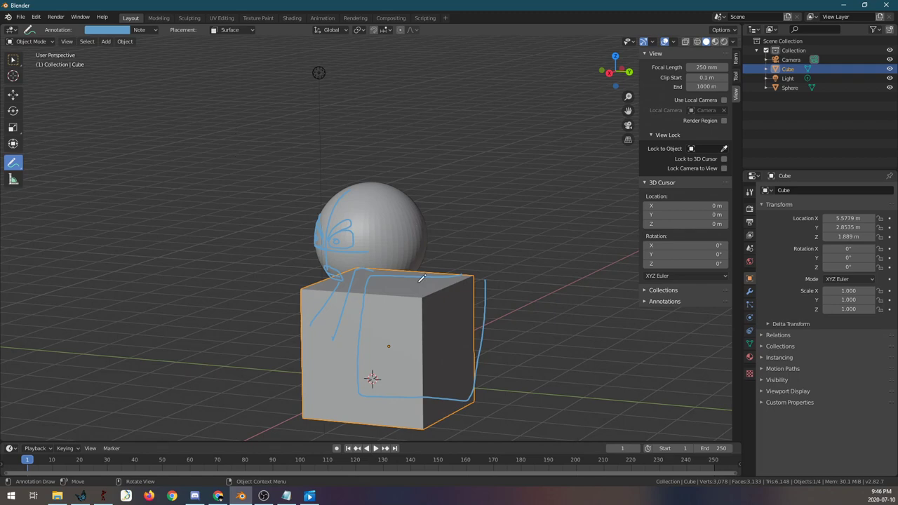
scroll(386, 262, "up", 1)
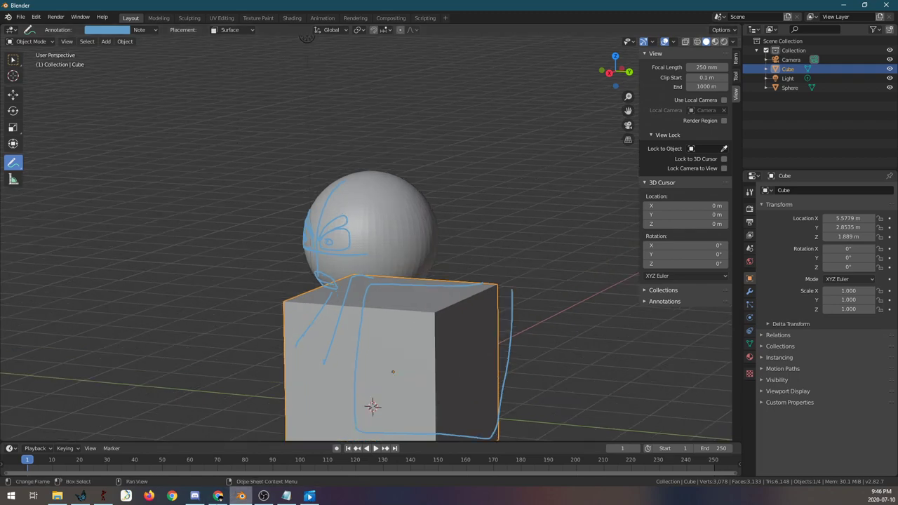
Step: Switch to the browser, mute the Dragon Ball FighterZ supers video and play it briefly from 4:16
left_click(218, 496)
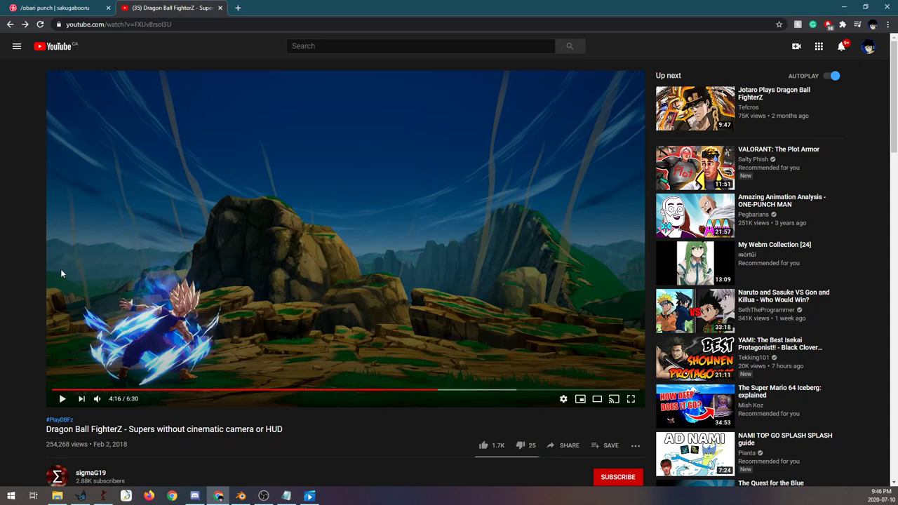
left_click(98, 399)
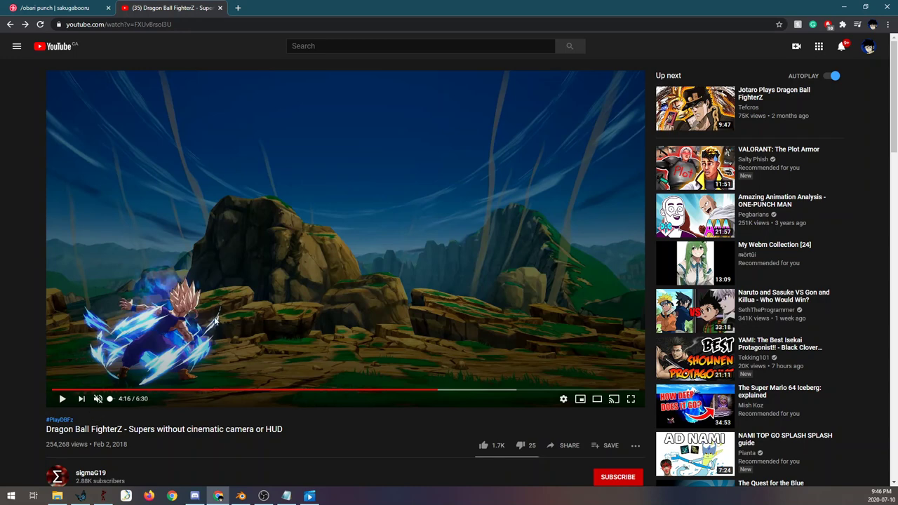
left_click(143, 301)
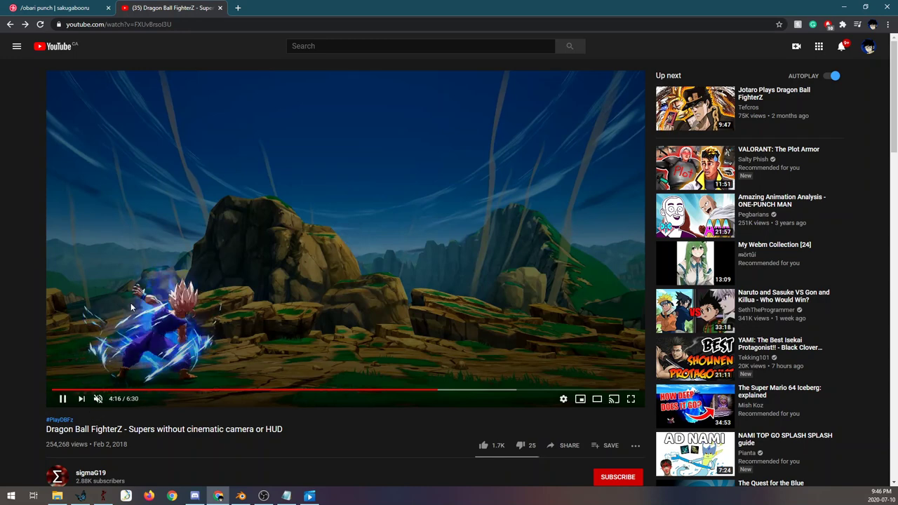
left_click(169, 281)
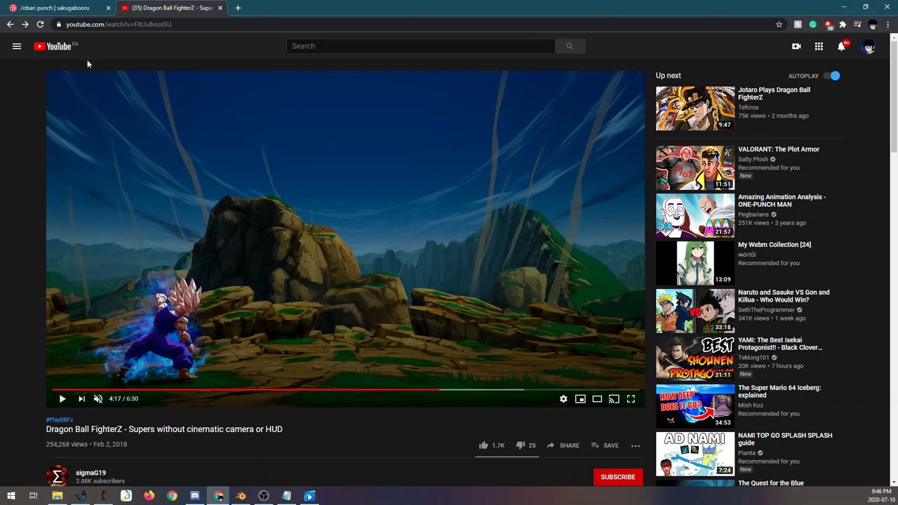
Step: Play the Nanatsu no Taizai clip from the obari_punch posts on Sakugabooru and return to the post list
left_click(83, 8)
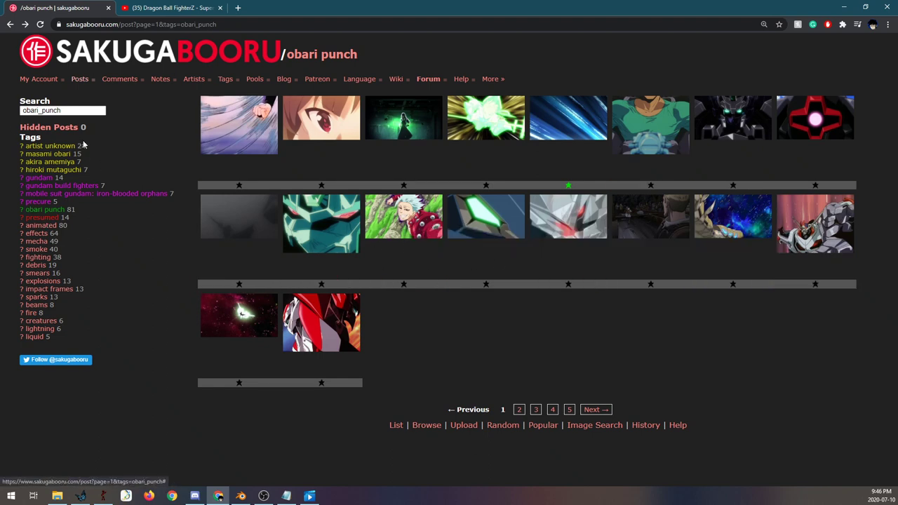
left_click_drag(22, 111, 418, 305)
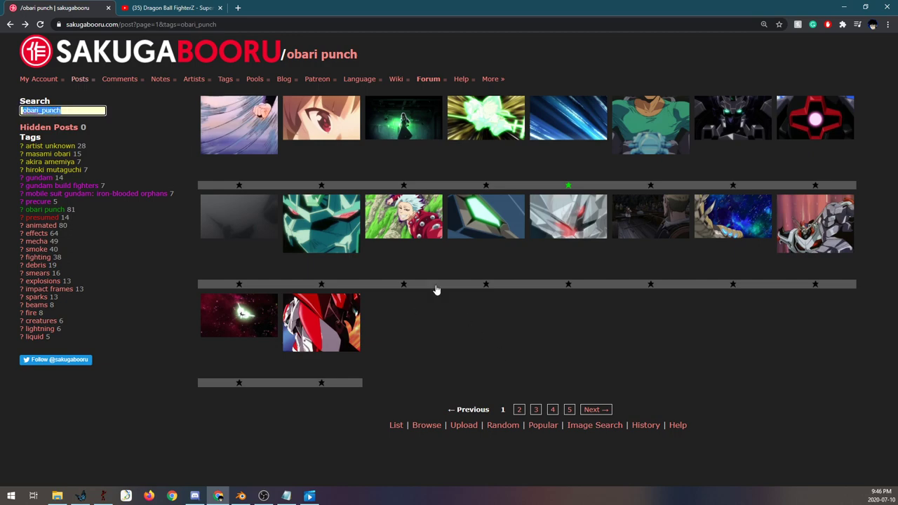
left_click(379, 219)
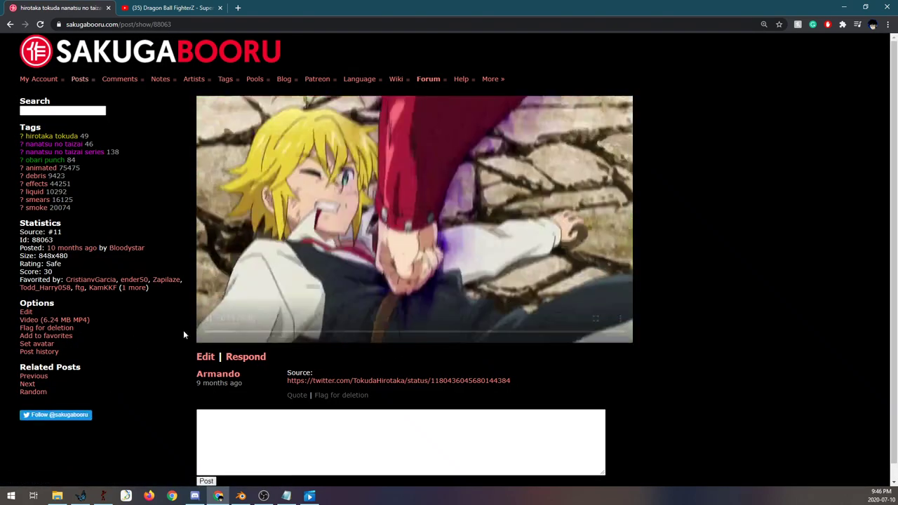
key("space")
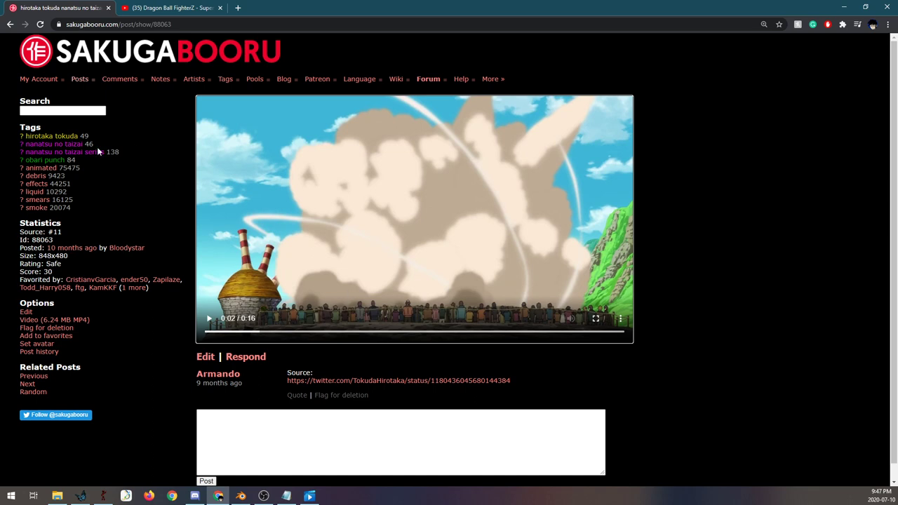
left_click(10, 24)
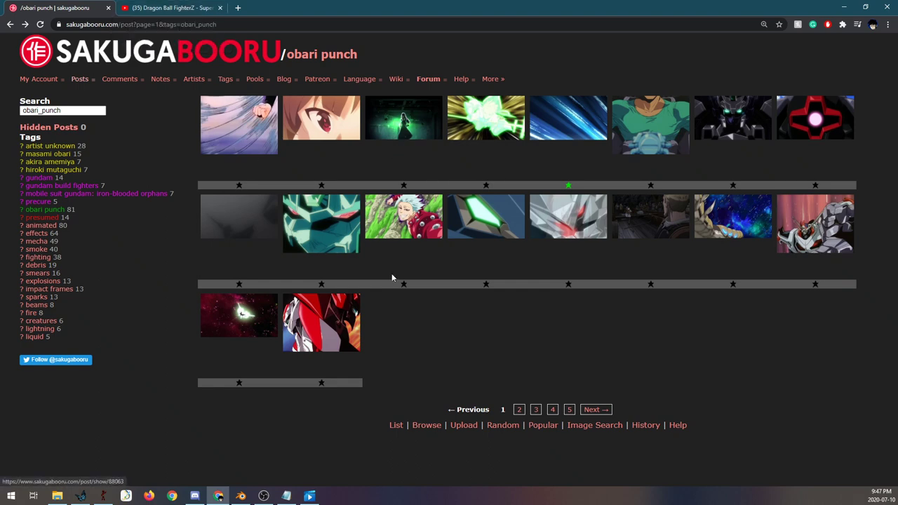
Step: Return to Blender and look over the sphere and cube at the current focal length
left_click(263, 496)
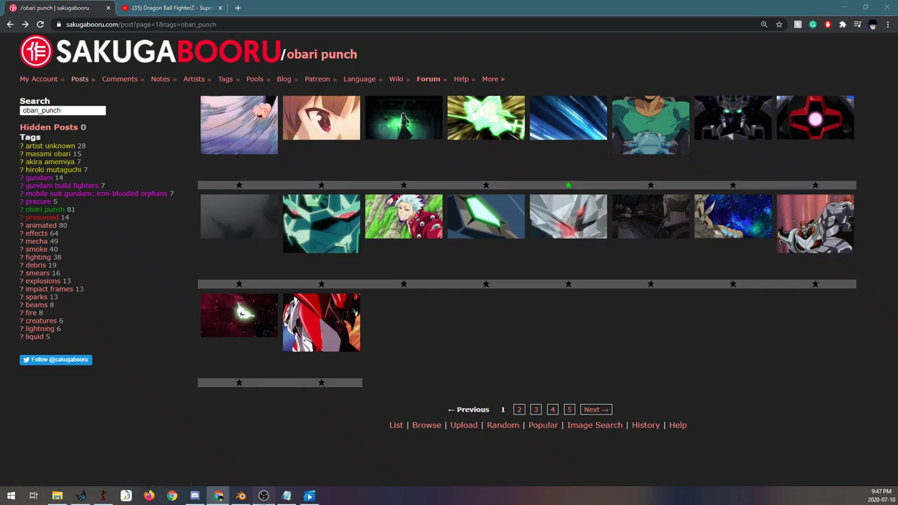
left_click(240, 496)
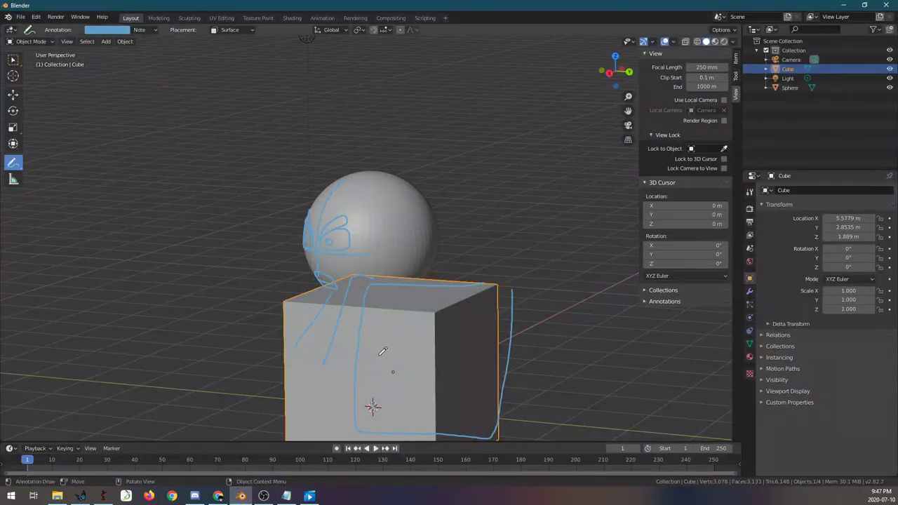
scroll(444, 242, "down", 5)
scroll(437, 257, "up", 3)
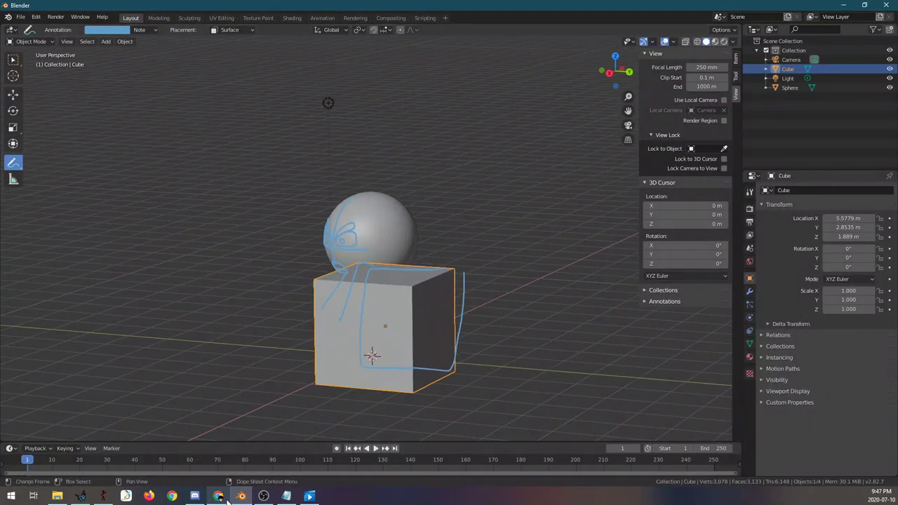
Step: Switch to Pivot Animator, play the punch animation and stop it
mouse_move(225, 499)
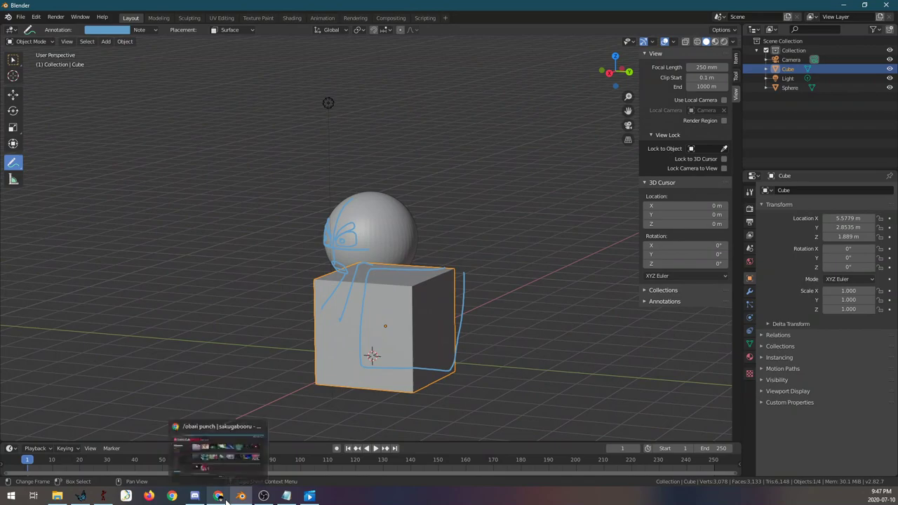
left_click(103, 496)
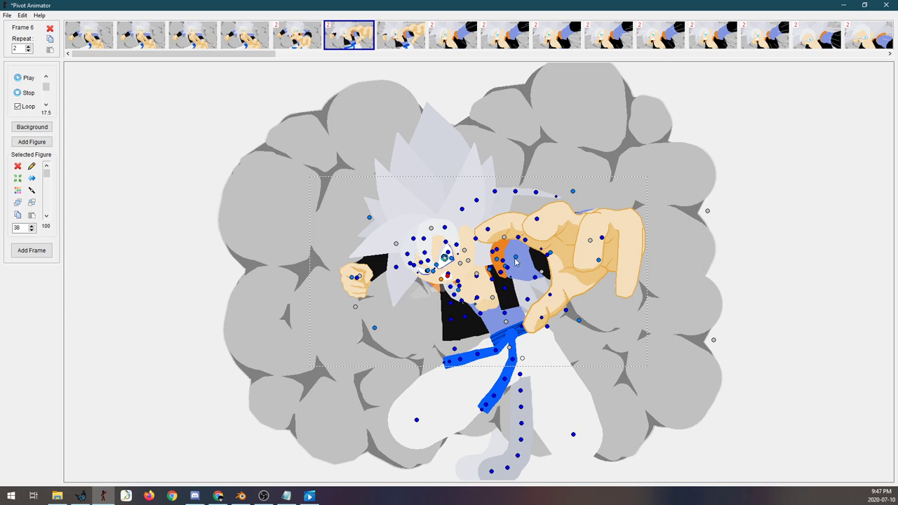
left_click(23, 78)
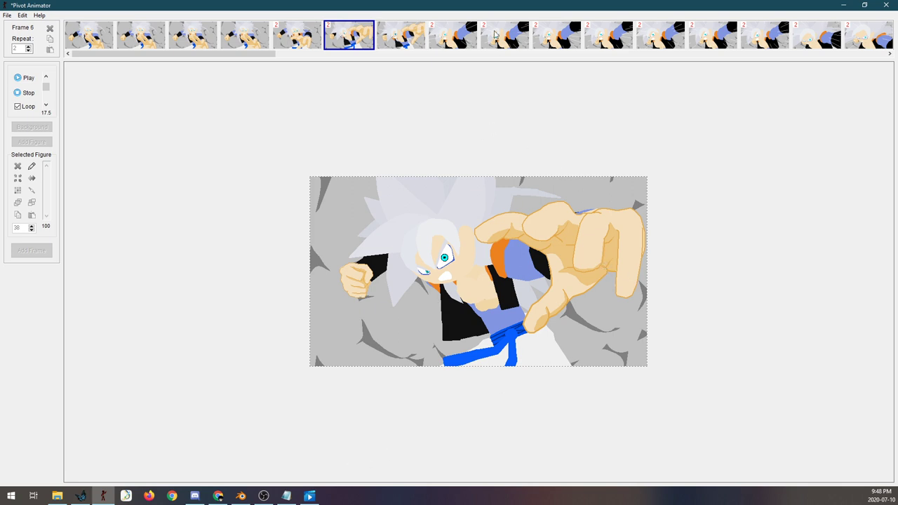
left_click(416, 33)
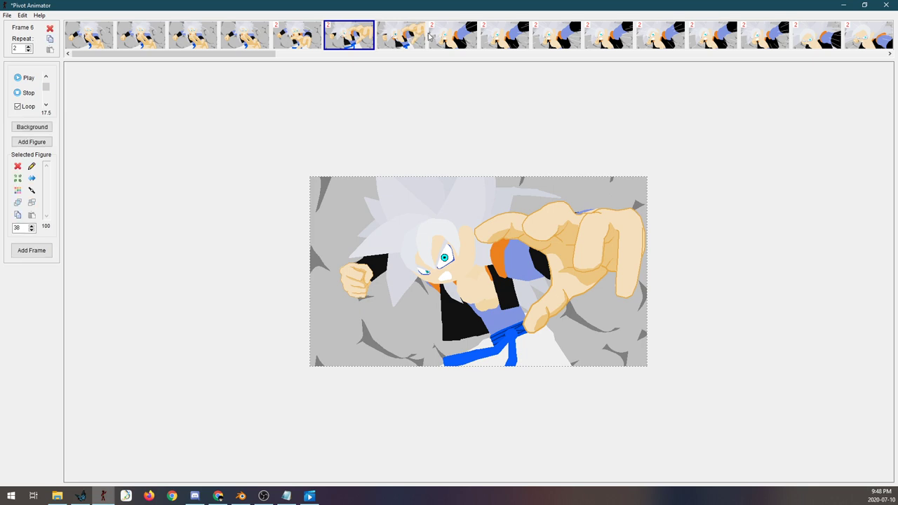
Step: Compare frames 7 and 8 of the punch animation by going back and forth between them
left_click(451, 36)
left_click(401, 35)
left_click(453, 39)
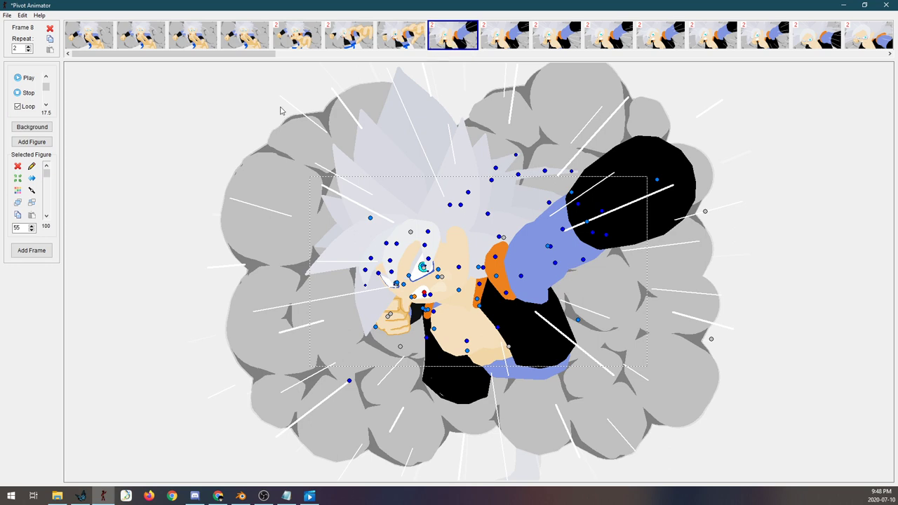
Step: Replay the punch animation, return to frame 1 and play it once more before stopping playback
left_click(25, 80)
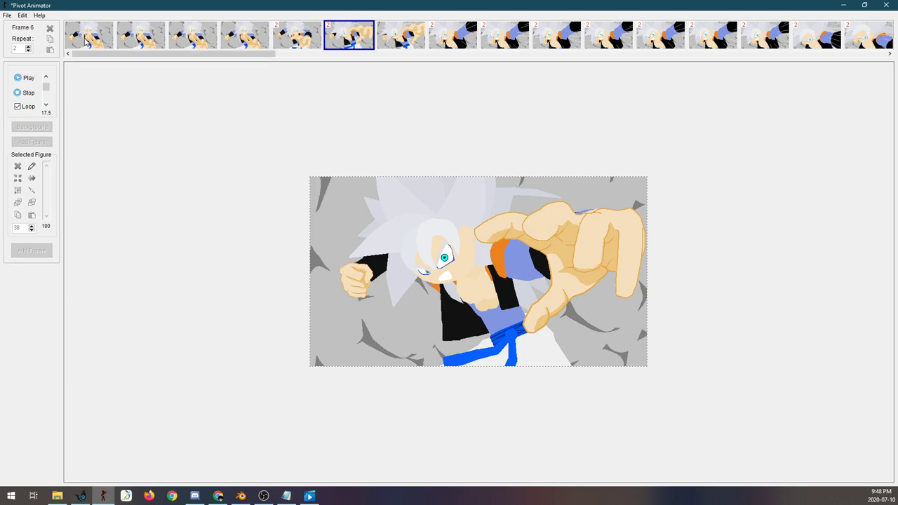
left_click(469, 268)
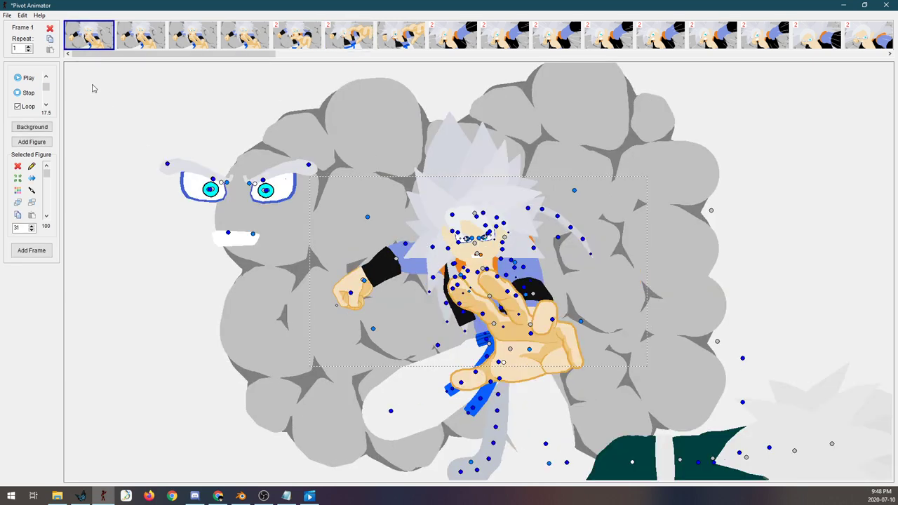
left_click(24, 77)
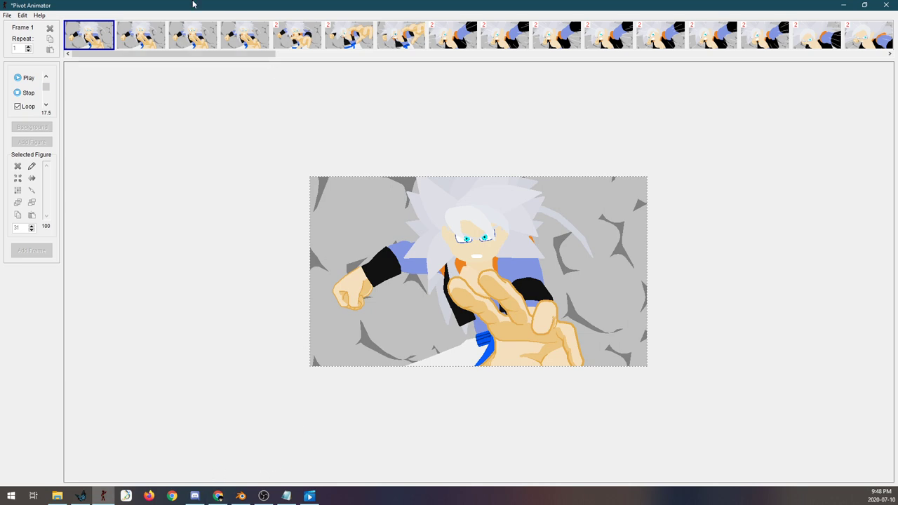
left_click(25, 93)
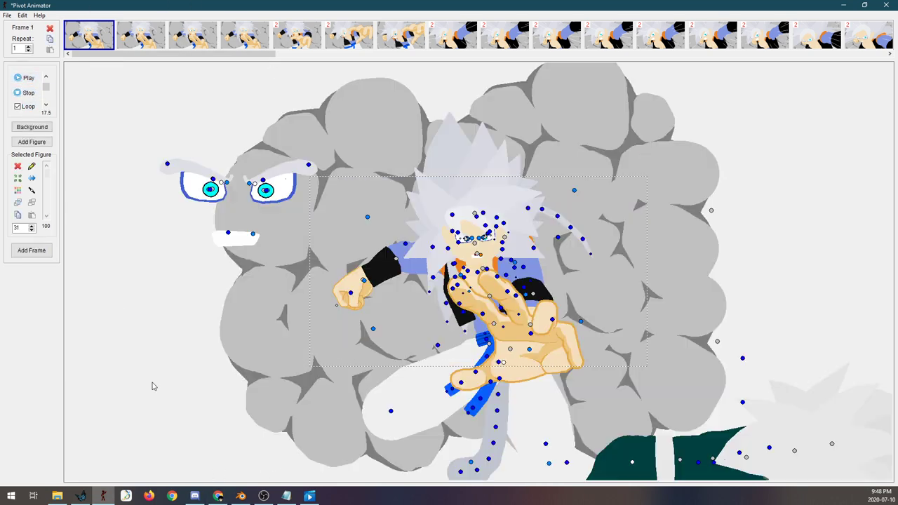
Step: Switch to TVPaint Animation and go to frame 1 of the imported punch clip
left_click(81, 496)
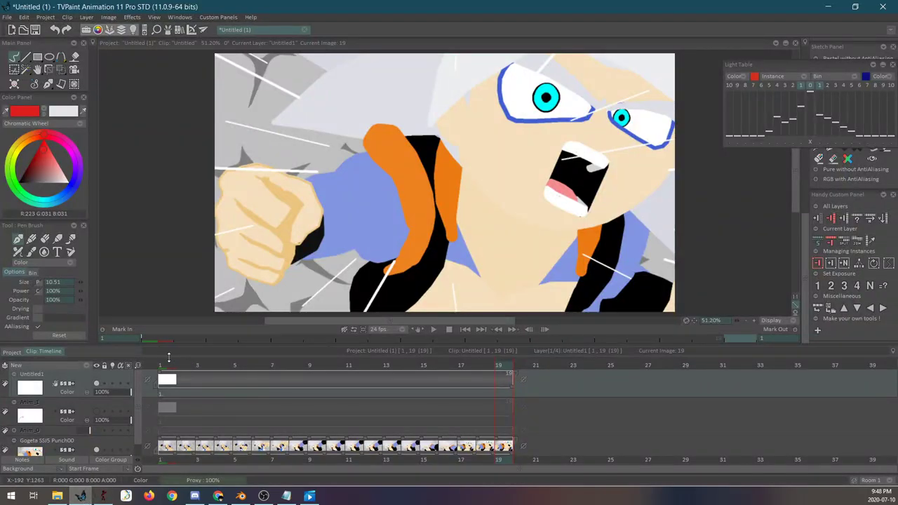
left_click(173, 363)
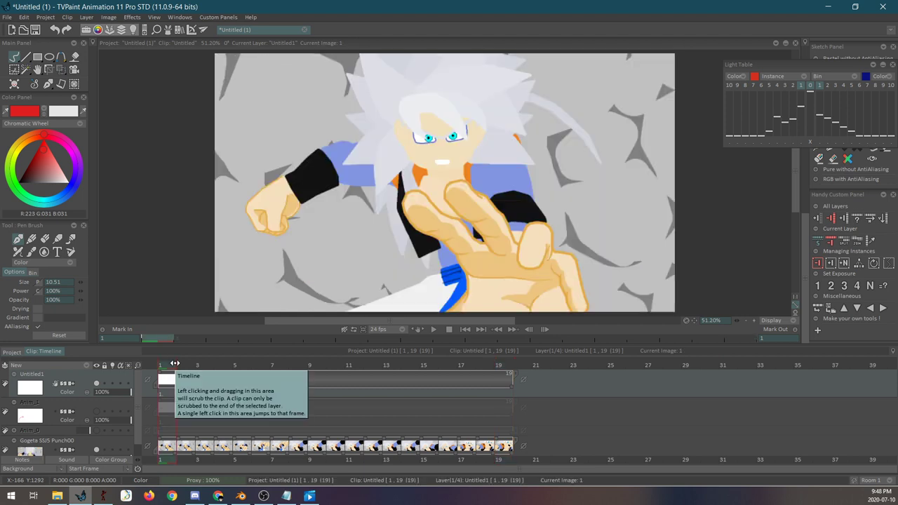
Step: Undo the last four changes and hide the Anim_1 layer that holds the red curved arrow
key("ctrl+z")
key("ctrl+z")
key("ctrl+z")
key("ctrl+z")
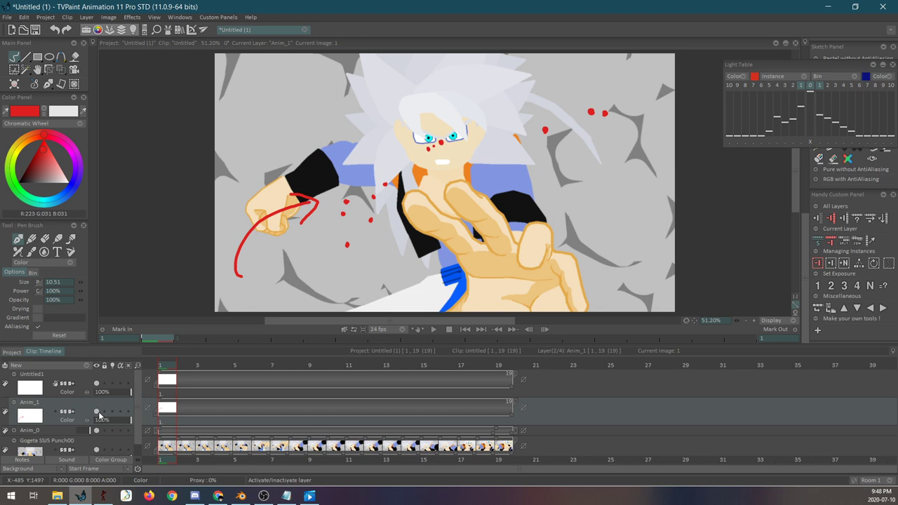
left_click(97, 411)
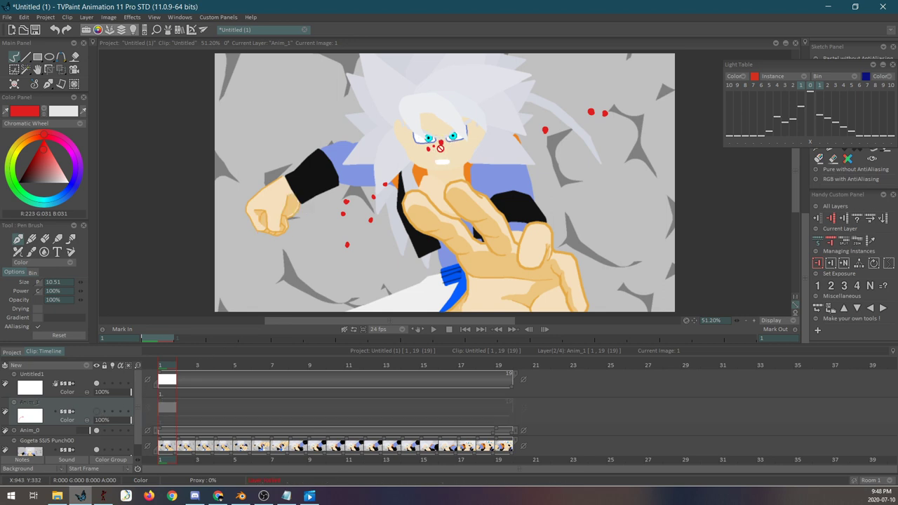
Step: Make Anim_0 the current layer, scrub the punch clip to frame 16 and return to frame 1
key("Down")
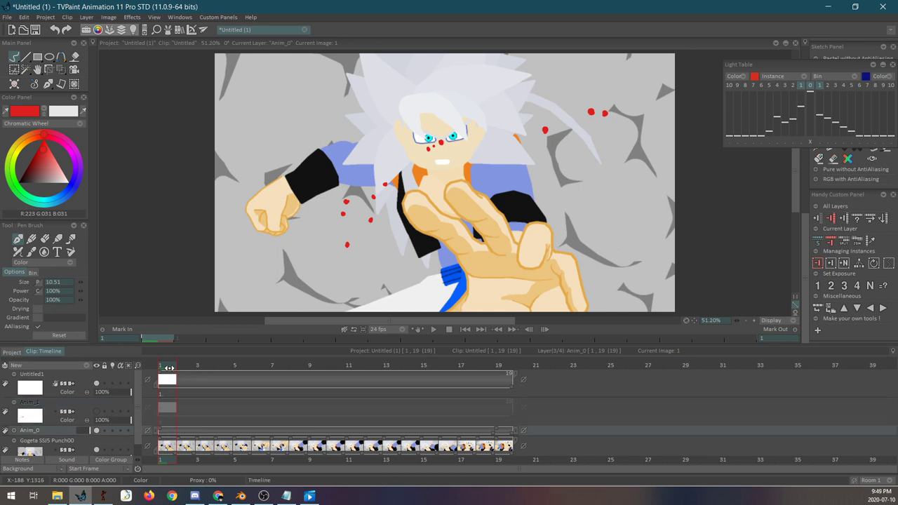
mouse_move(172, 363)
left_mouse_down()
mouse_move(286, 355)
mouse_move(255, 358)
mouse_move(403, 374)
mouse_move(511, 371)
mouse_move(519, 363)
mouse_move(441, 365)
left_mouse_up()
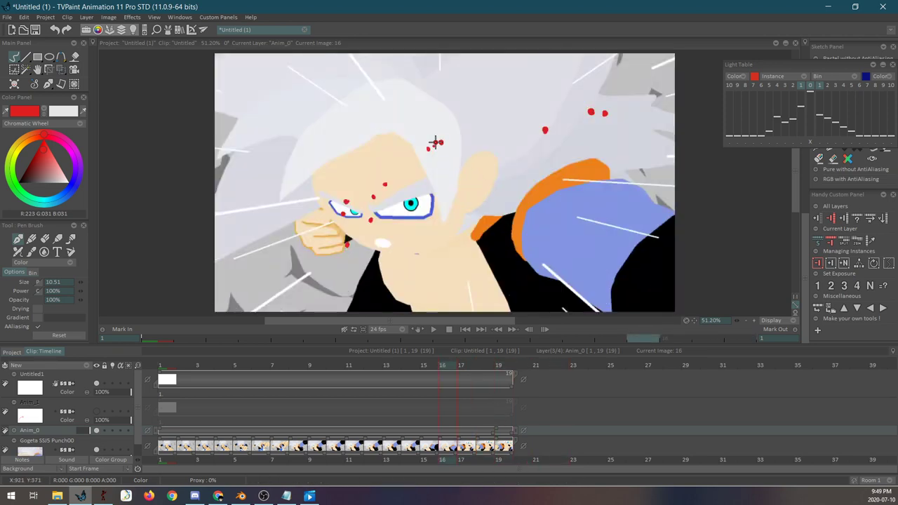
key("Home")
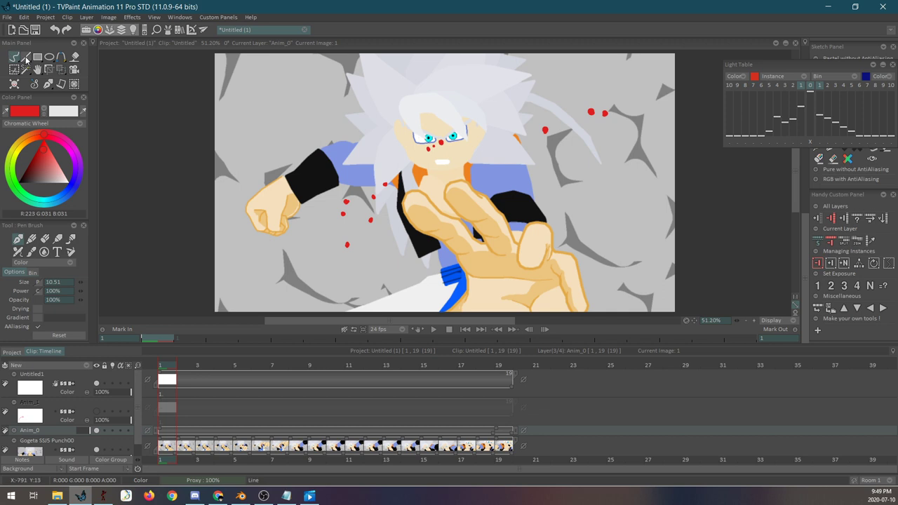
Step: Try the Line tool near the red dots on the face, reducing the pen size to 3.06 and undoing the trial stroke
left_click(26, 58)
scroll(442, 150, "up", 10)
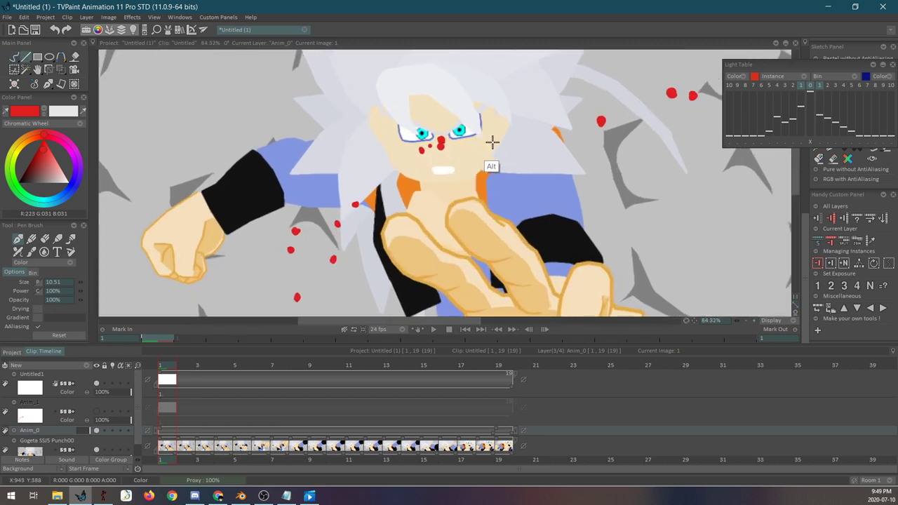
key("ctrl+alt")
mouse_move(401, 134)
left_mouse_down()
mouse_move(400, 156)
mouse_move(387, 131)
left_mouse_up()
key("ctrl")
key("ctrl+z")
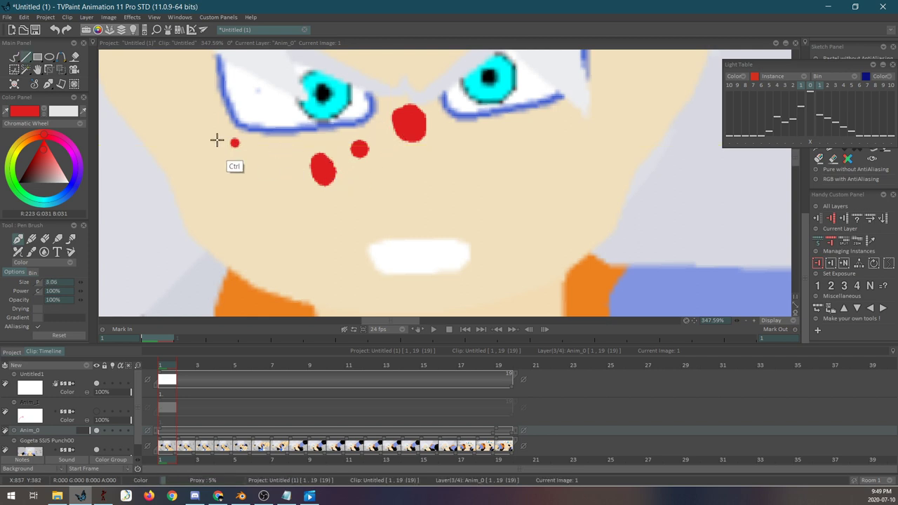
Step: Link the red dots across the nose with blue freehand strokes and carry the path down to the dot beside the shoulder
left_click(71, 189)
left_click(14, 56)
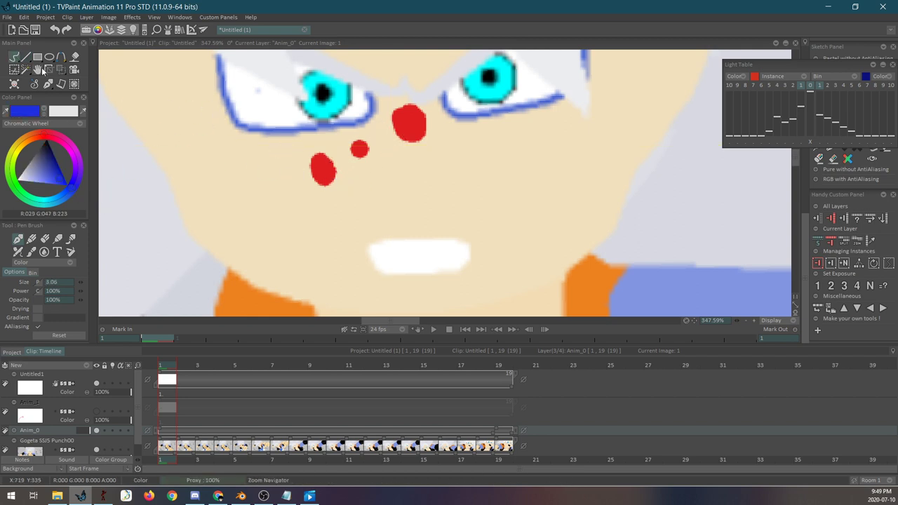
left_click_drag(389, 131, 352, 150)
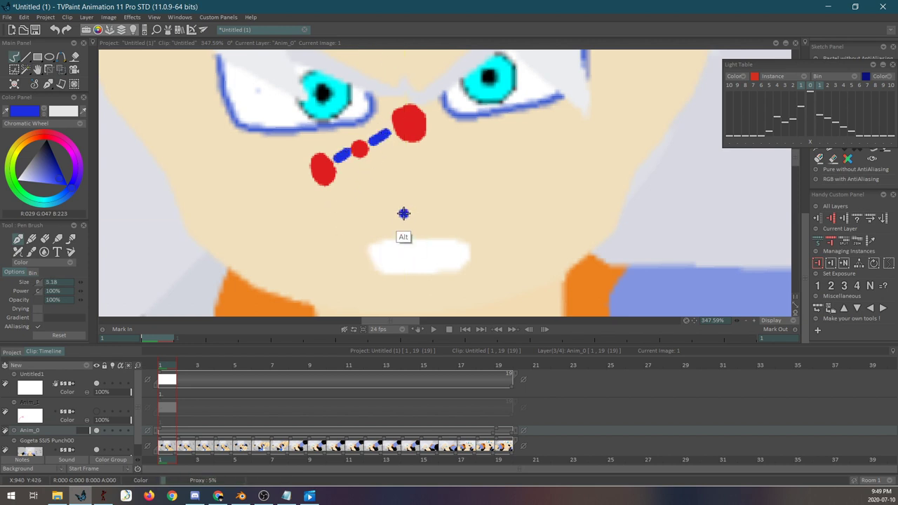
scroll(403, 213, "down", 5)
scroll(349, 210, "down", 2)
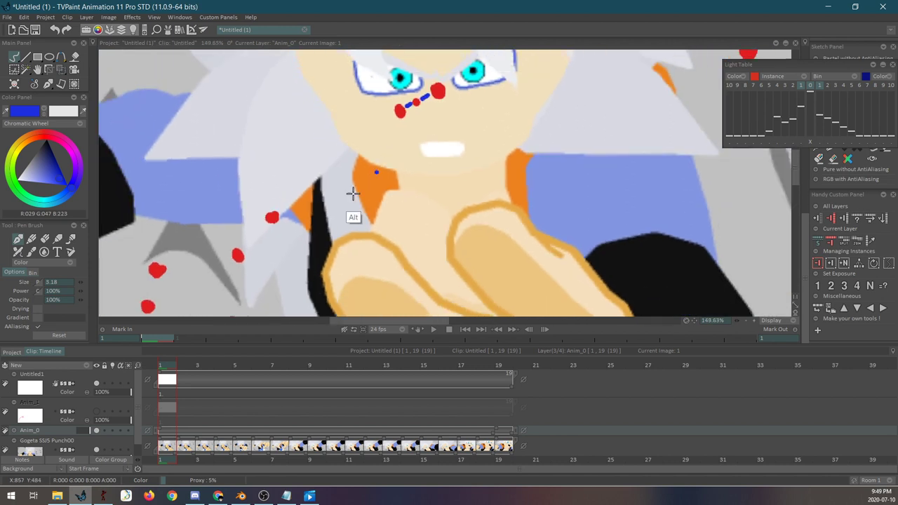
left_click_drag(388, 122, 298, 205)
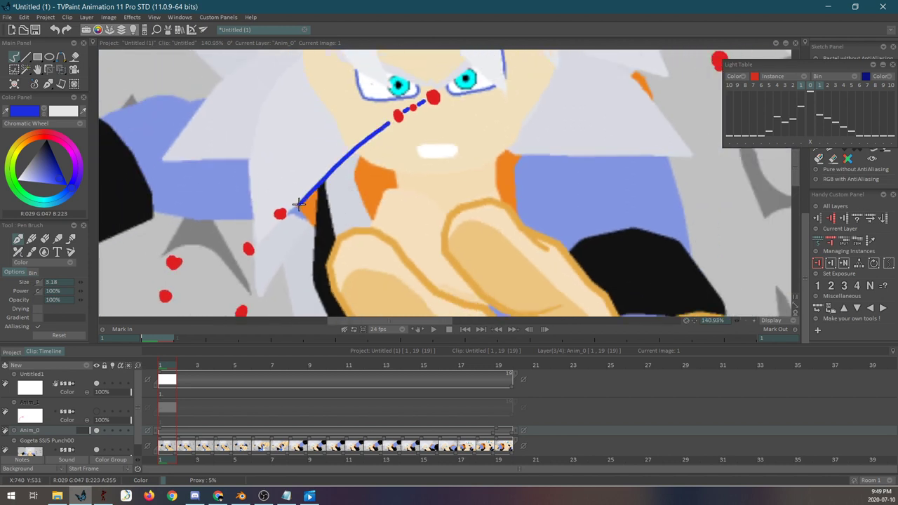
Step: Continue the blue path around the lower-left turn of the red dots and circle the dot at the leftmost point
left_click_drag(327, 267, 416, 148)
mouse_move(363, 104)
left_mouse_down()
mouse_move(348, 119)
mouse_move(275, 143)
mouse_move(255, 163)
mouse_move(276, 169)
left_mouse_up()
key("ctrl+z")
mouse_move(255, 200)
left_mouse_down()
mouse_move(261, 242)
mouse_move(322, 205)
left_mouse_up()
mouse_move(473, 148)
left_mouse_down()
mouse_move(409, 206)
mouse_move(363, 220)
mouse_move(332, 210)
left_mouse_up()
mouse_move(232, 244)
left_mouse_down()
mouse_move(559, 81)
mouse_move(287, 241)
left_mouse_up()
left_click_drag(325, 214, 473, 114)
key("ctrl+z")
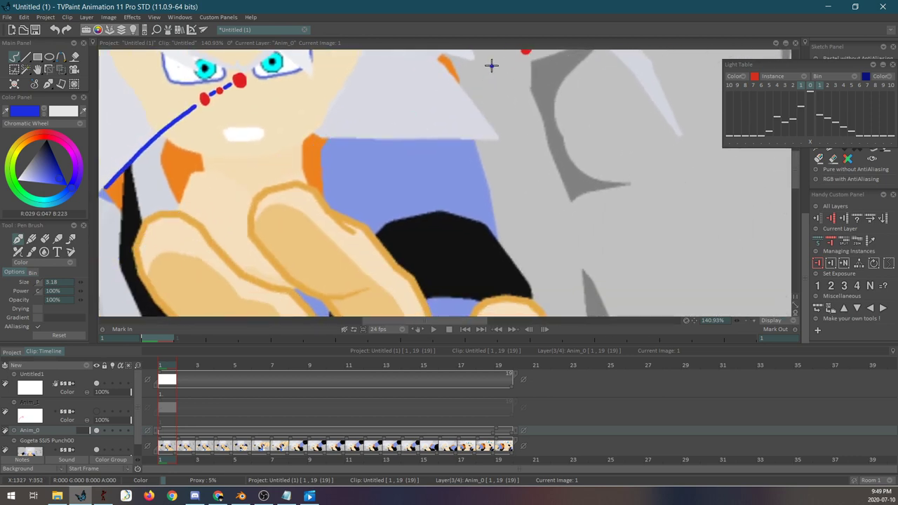
Step: Draw a long blue stroke across the chest towards the upper-right red dots and join those last dots with short strokes
left_click_drag(492, 65, 197, 214)
left_click_drag(217, 229, 357, 141)
left_click_drag(209, 196, 349, 112)
left_click_drag(369, 128, 232, 259)
mouse_move(391, 176)
left_mouse_down()
mouse_move(452, 142)
mouse_move(508, 141)
left_mouse_up()
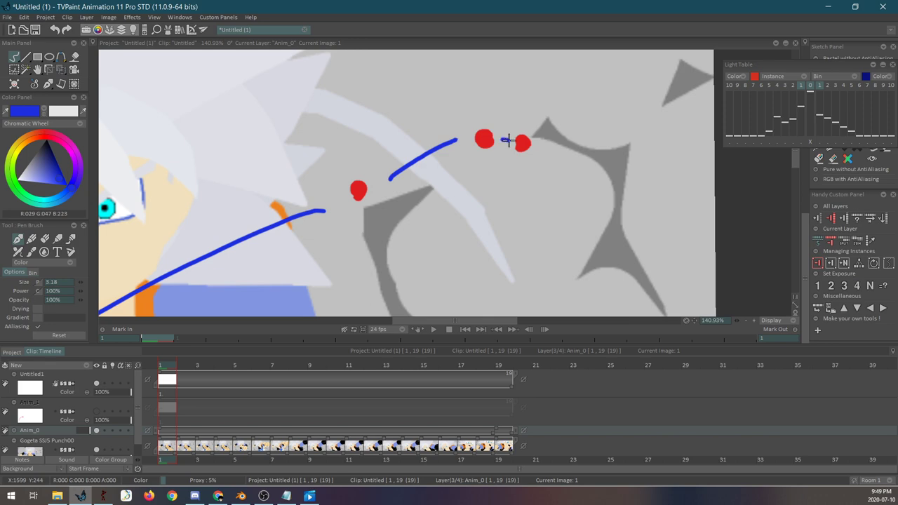
left_click_drag(569, 207, 427, 167)
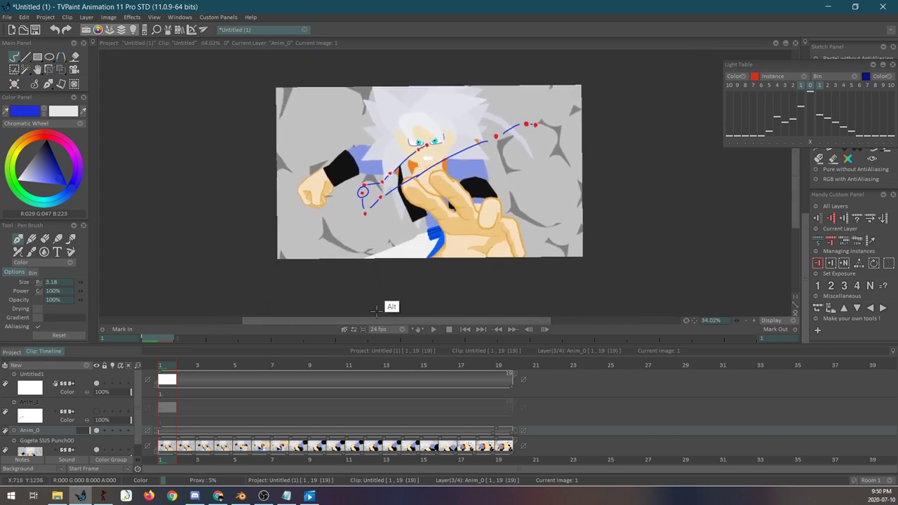
Step: Play the punch clip with the dotted path overlaid, stop playback and return to frame 1
mouse_move(170, 364)
left_mouse_down()
mouse_move(482, 365)
mouse_move(160, 365)
left_mouse_up()
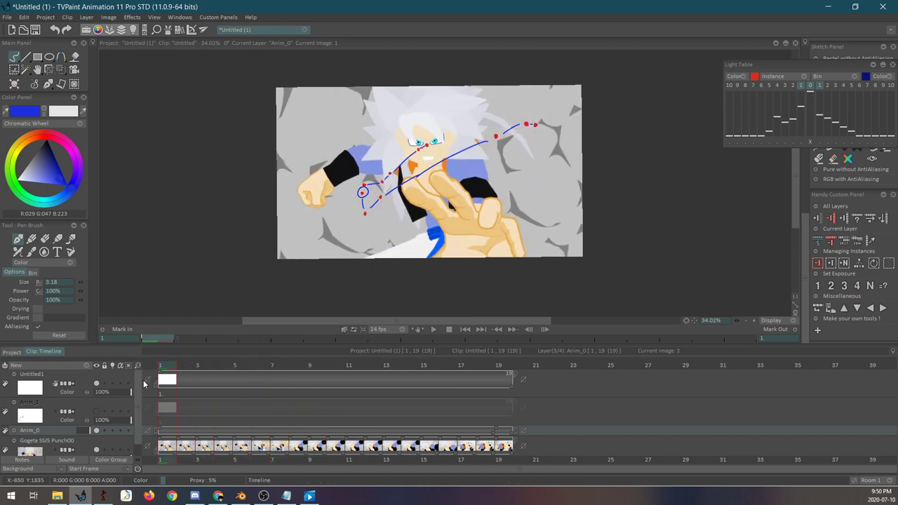
left_click(433, 329)
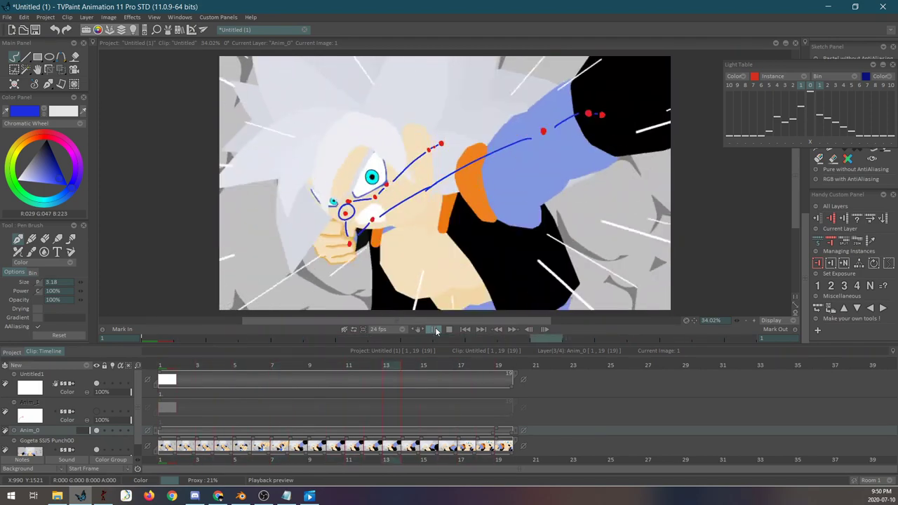
left_click(435, 329)
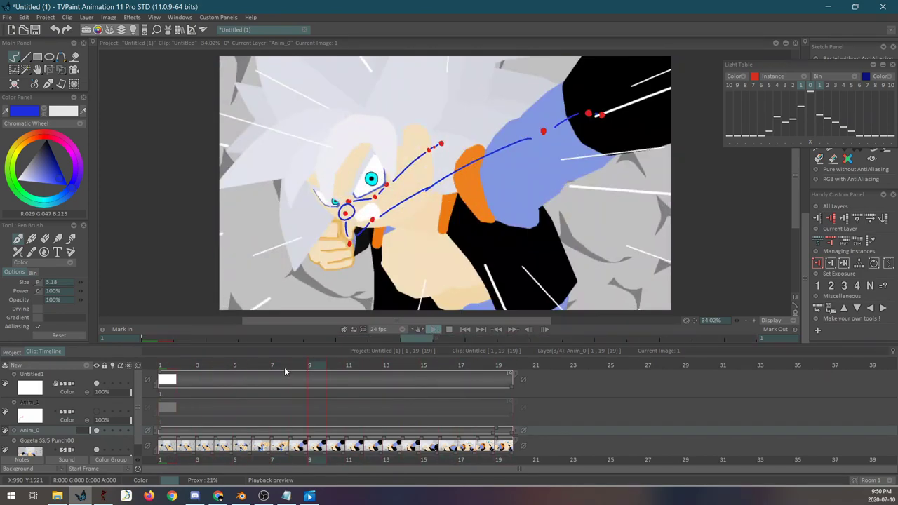
left_click(171, 365)
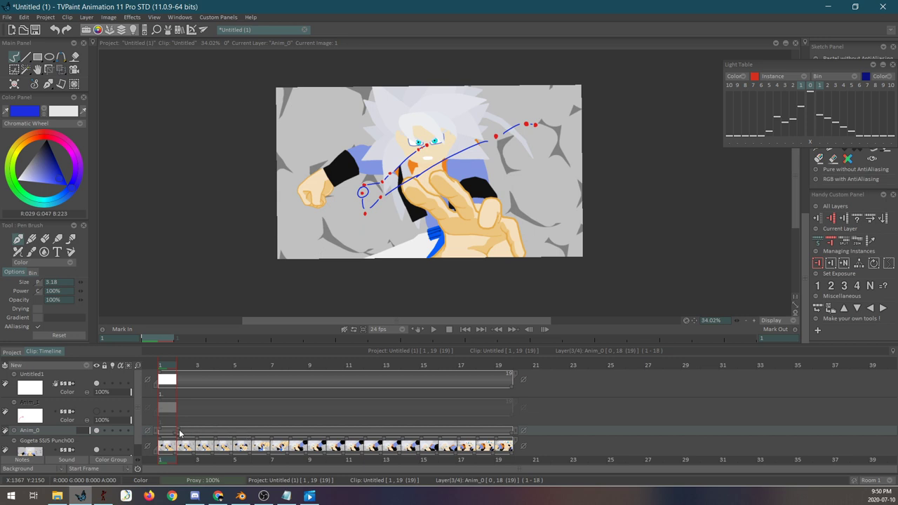
Step: Clear the red path from frame 2 of Anim_0 and increase the pen size to 9.67
left_click(184, 365)
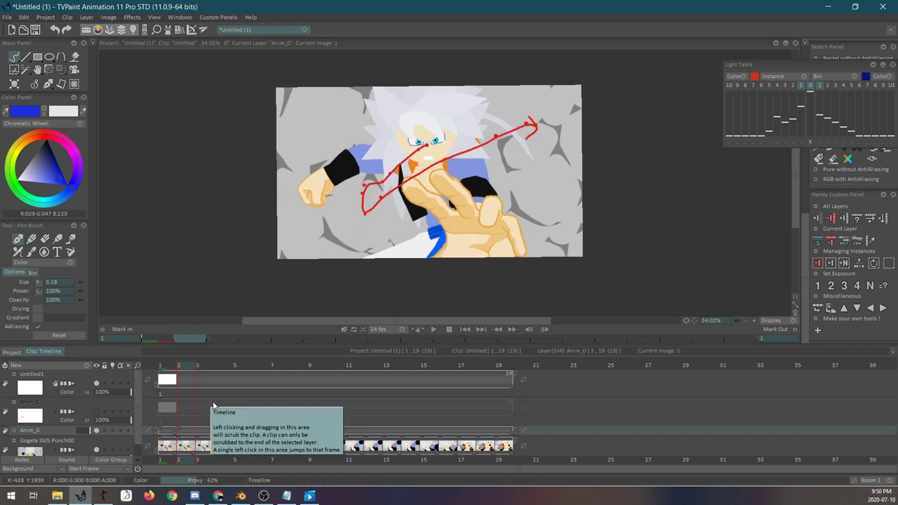
key("BackSpace")
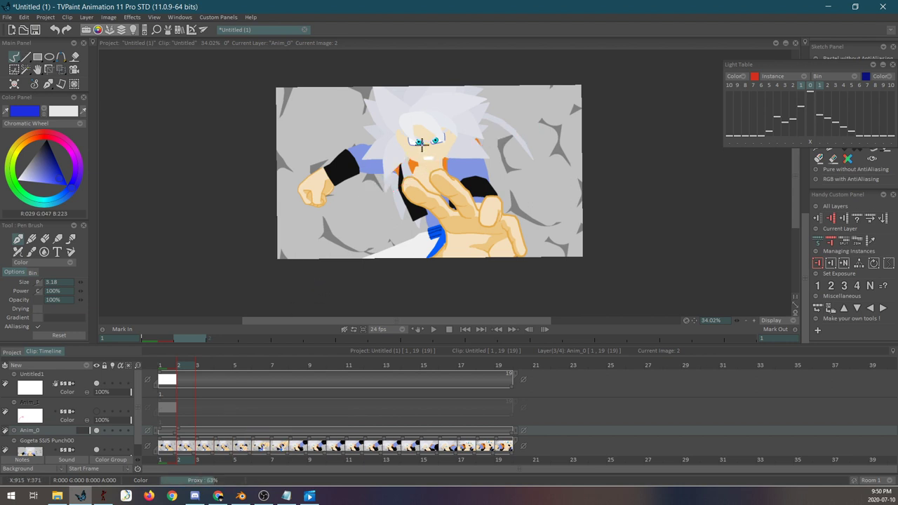
key("shift")
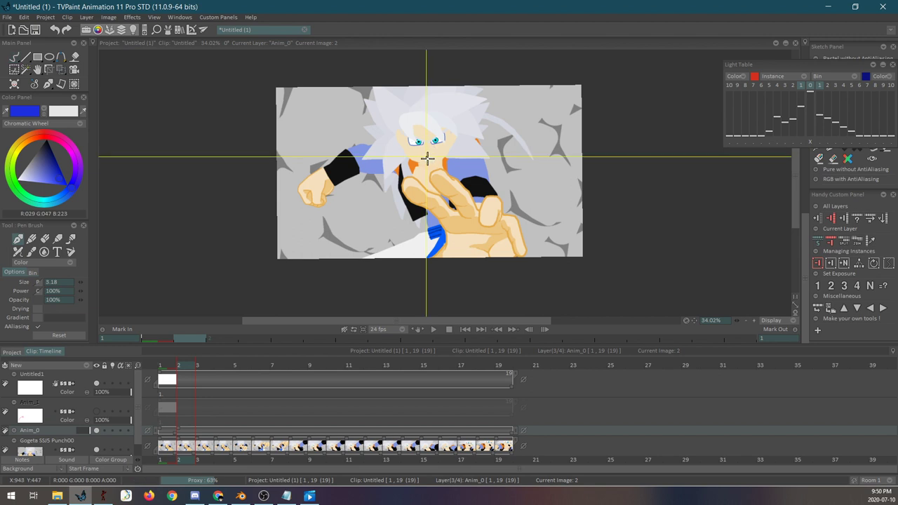
key("shift")
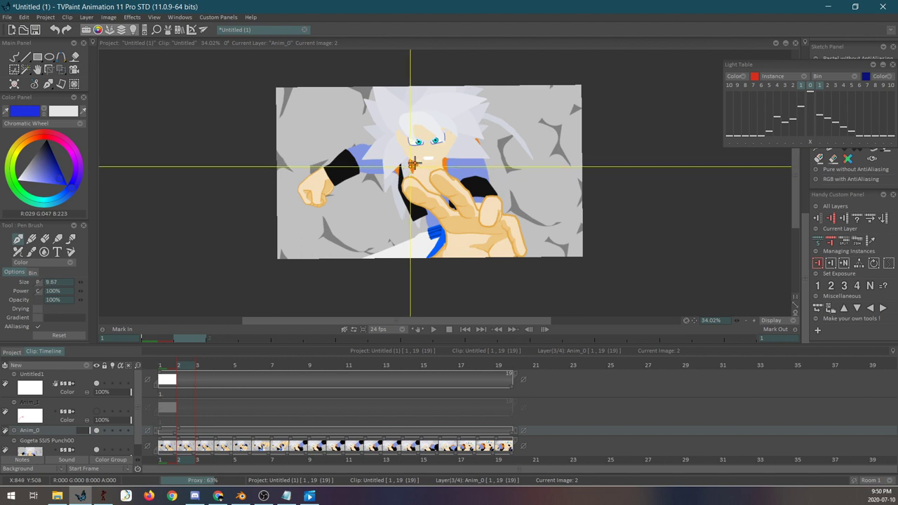
Step: Draw a smooth blue path on frame 2 looping from the face around the left and up to the right, ending in an arrowhead
mouse_move(429, 145)
left_mouse_down()
mouse_move(401, 171)
mouse_move(362, 178)
left_mouse_up()
key("ctrl+z")
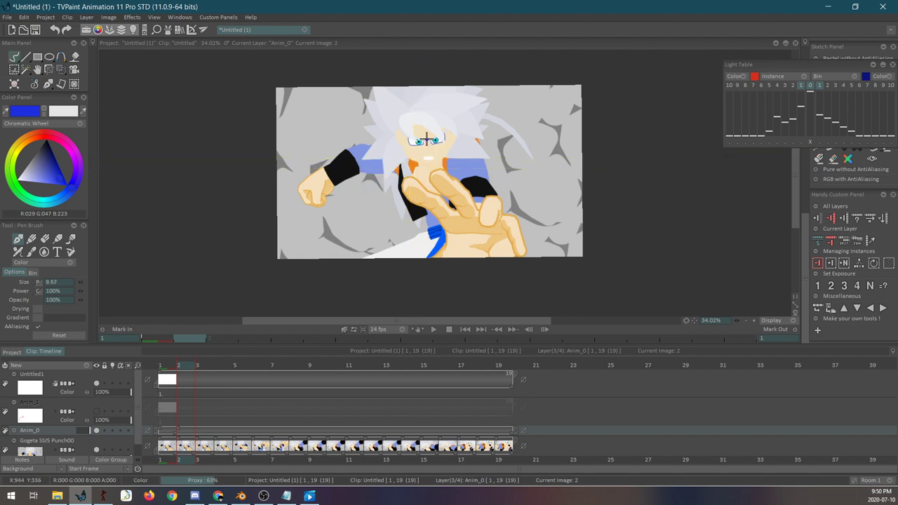
mouse_move(426, 142)
left_mouse_down()
mouse_move(357, 184)
mouse_move(384, 199)
mouse_move(479, 145)
mouse_move(552, 119)
mouse_move(535, 143)
left_mouse_up()
key("ctrl+z")
left_click(551, 216)
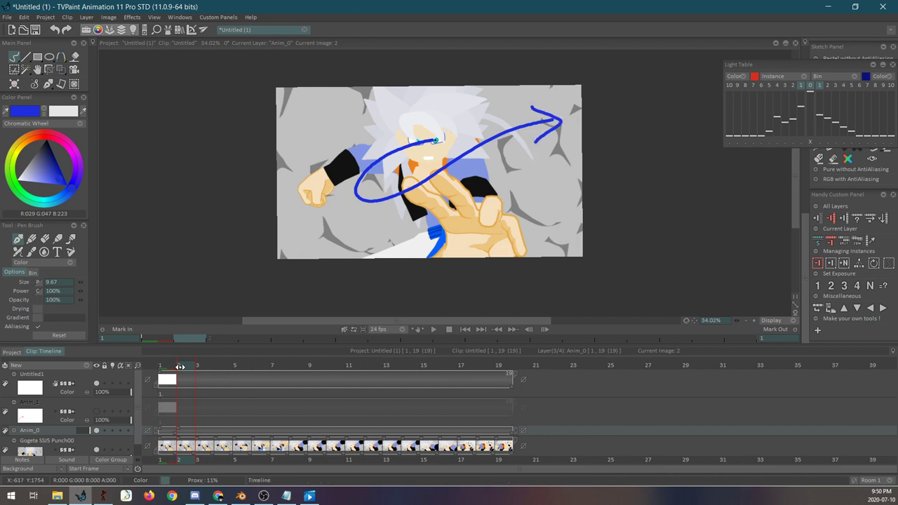
Step: Play the clip once more, stop playback and go to frame 1 with the dotted path
left_click(434, 328)
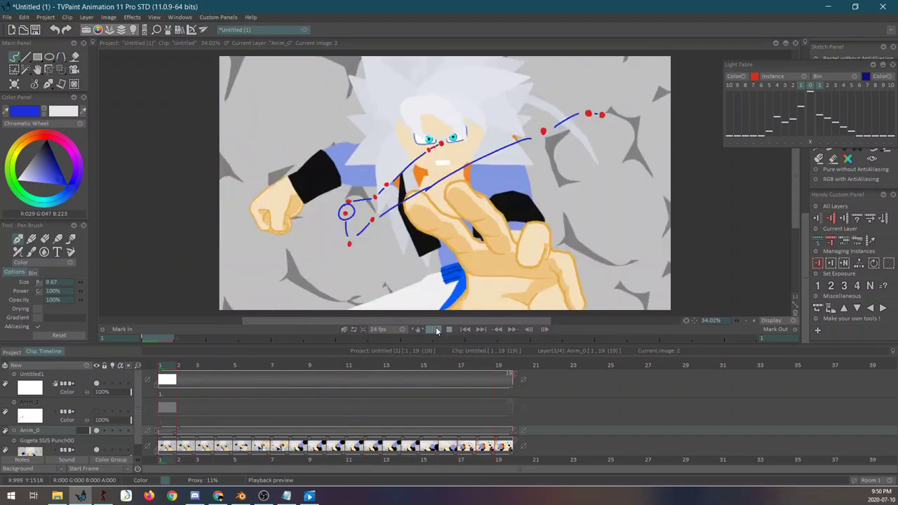
left_click(423, 329)
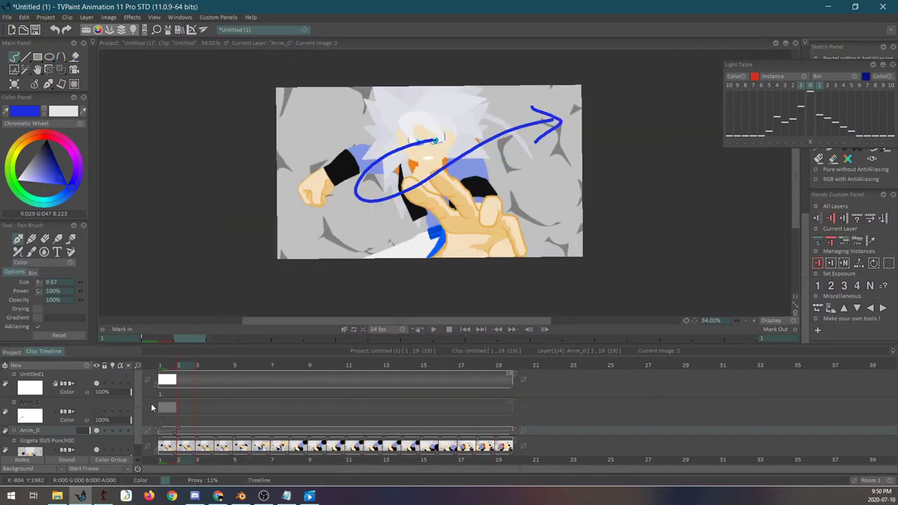
left_click(167, 365)
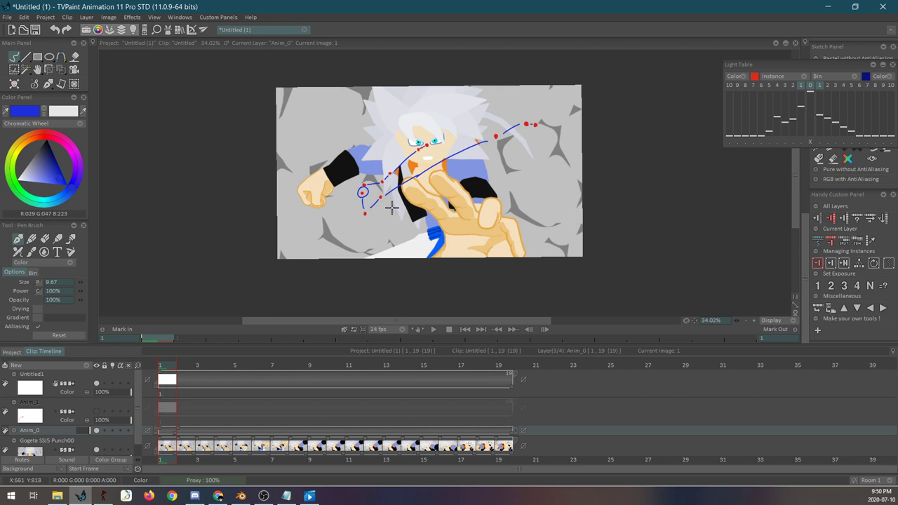
Step: Try a thick blue looping arrow over the dotted path on frame 1 and short strokes around the face, undoing each
mouse_move(428, 143)
left_mouse_down()
mouse_move(379, 170)
mouse_move(353, 192)
mouse_move(341, 221)
mouse_move(558, 118)
left_mouse_up()
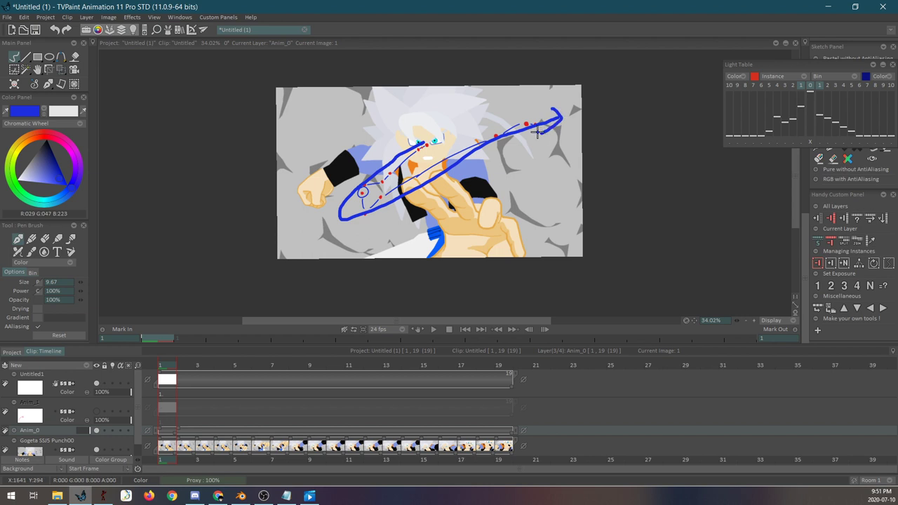
key("ctrl+z")
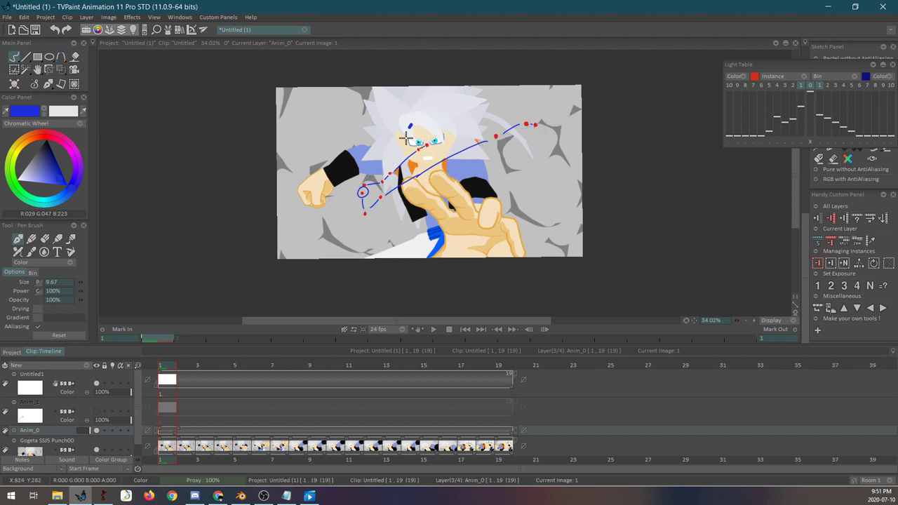
mouse_move(407, 139)
left_mouse_down()
mouse_move(443, 130)
mouse_move(434, 152)
left_mouse_up()
key("ctrl+z")
key("ctrl+z")
mouse_move(424, 114)
left_mouse_down()
mouse_move(432, 157)
mouse_move(420, 136)
mouse_move(384, 134)
mouse_move(377, 172)
mouse_move(391, 178)
mouse_move(372, 143)
left_mouse_up()
key("ctrl+z")
key("ctrl+z")
key("ctrl+z")
key("ctrl+z")
Step: Step through the first frames up to frame 5 to compare the smooth arrow with the dotted path over the punch
key("Right")
key("Right")
key("Right")
key("Right")
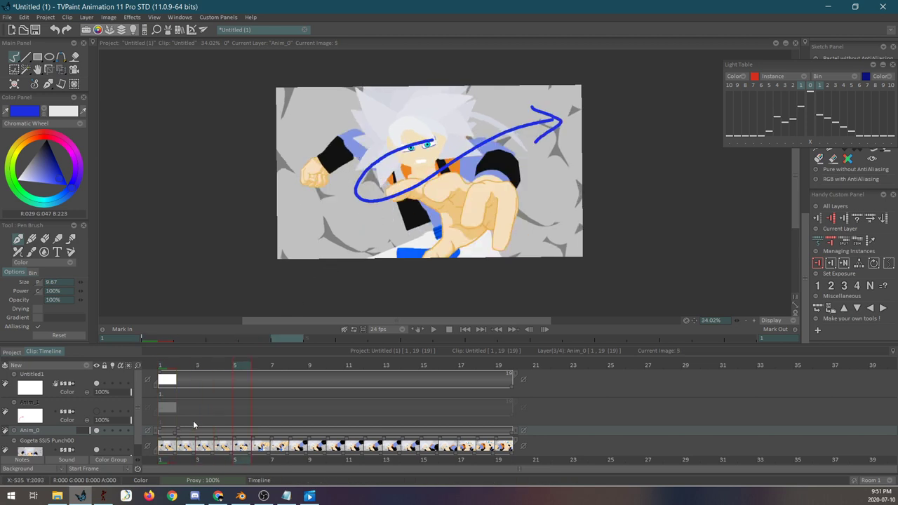
key("Left")
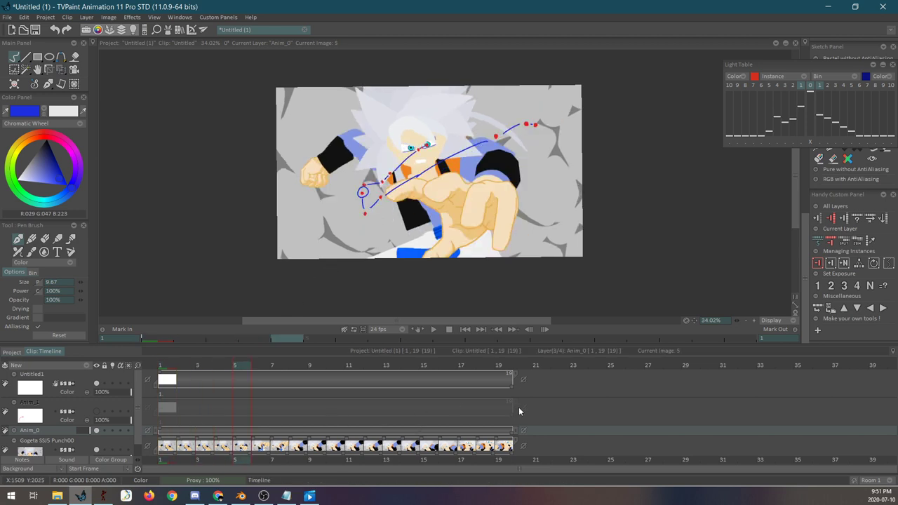
key("Right")
key("Right")
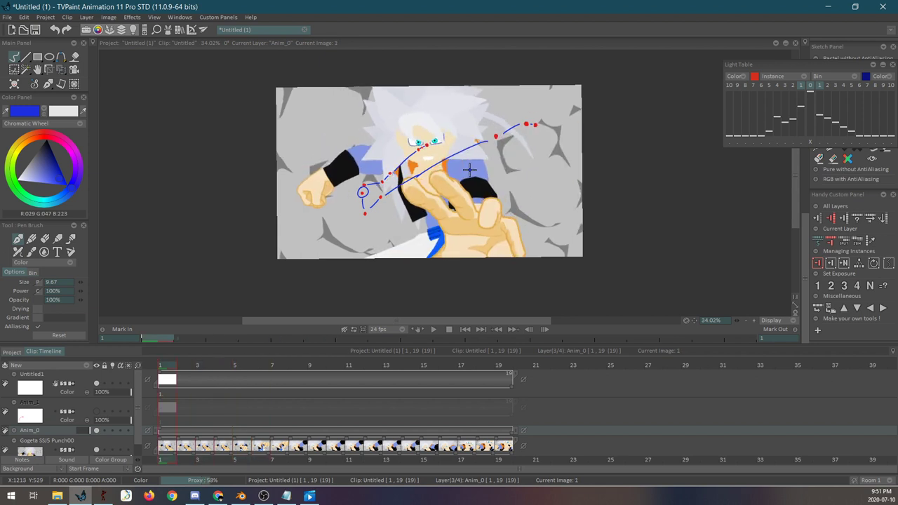
key("Up")
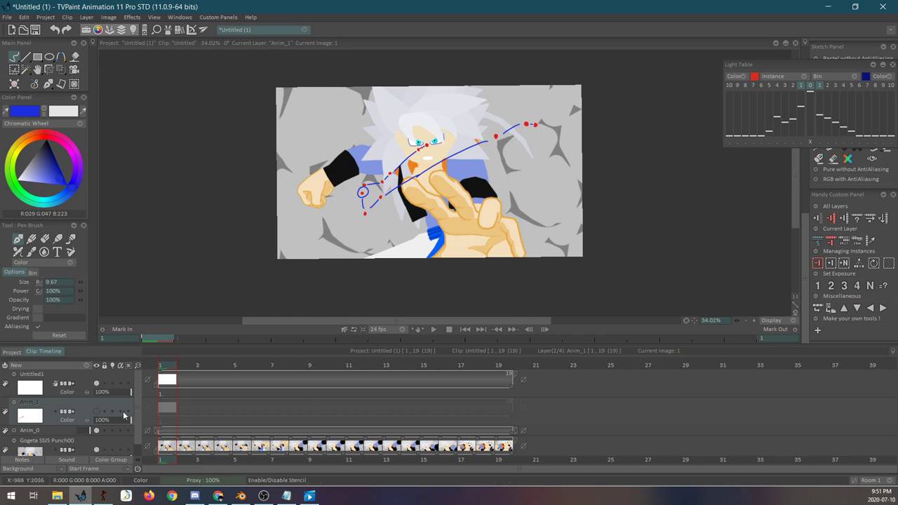
Step: Switch to Chrome, play the Nanatsu no Taizai punch clip on Sakugabooru and pause it near the start
left_click(218, 496)
left_click(382, 216)
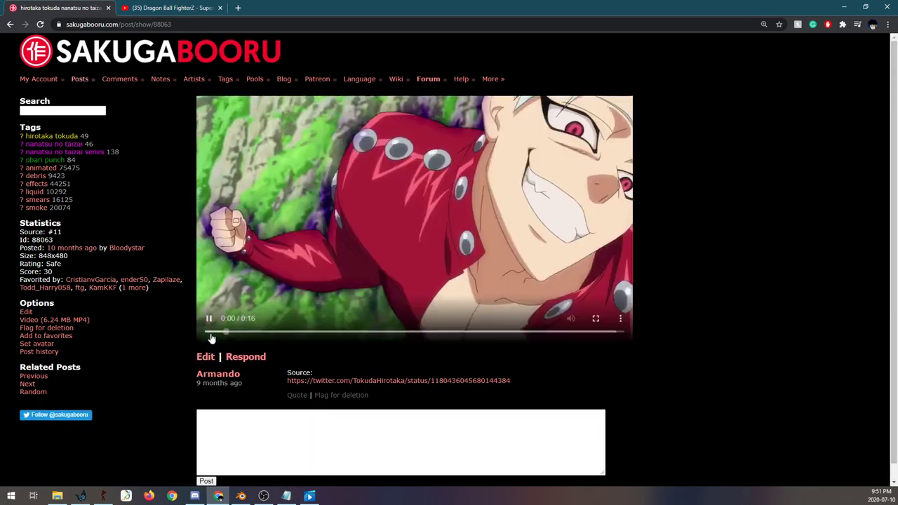
left_click(208, 319)
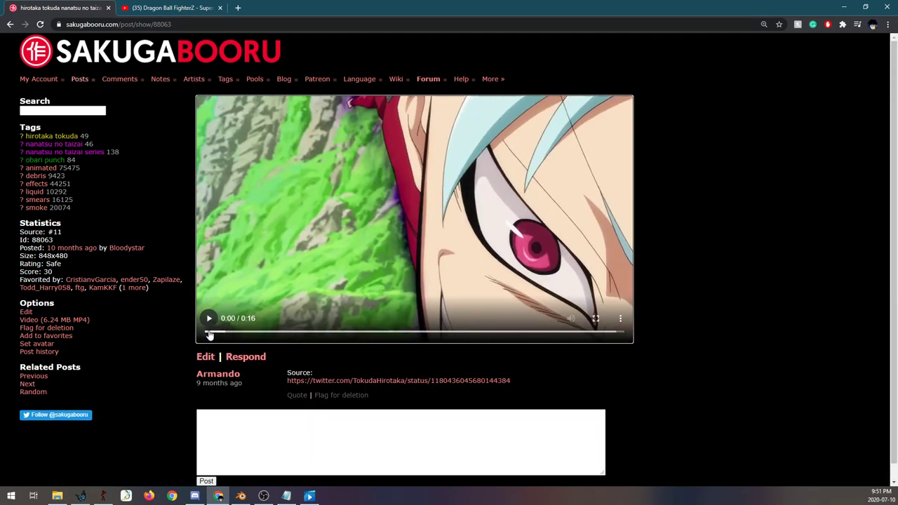
Step: Play the Nanatsu no Taizai clip briefly, pause it and scrub back to the opening pose
left_click(209, 319)
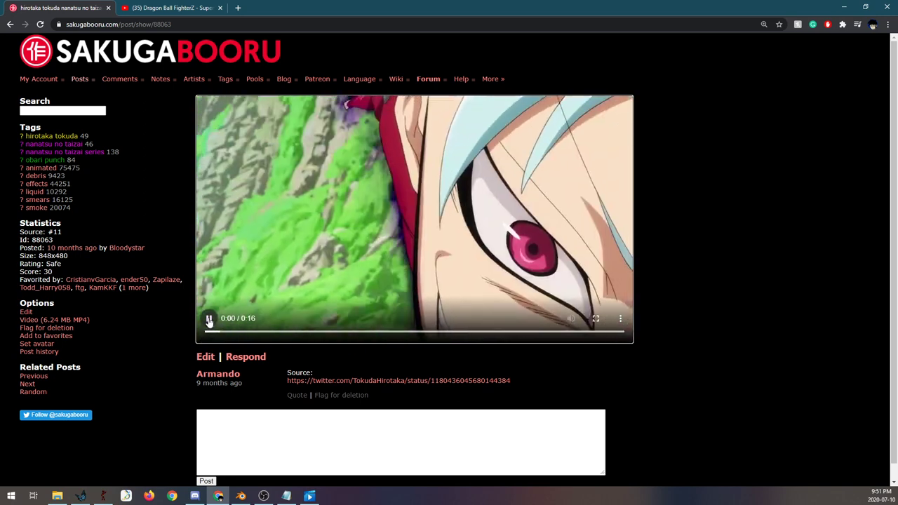
left_click(208, 319)
left_click_drag(225, 332, 210, 333)
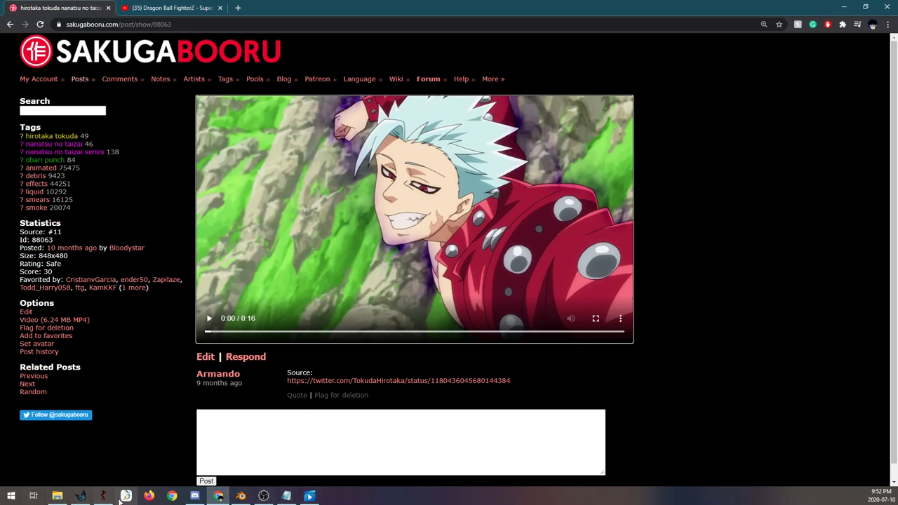
Step: Switch to TVPaint and hide the Anim_0 layer with the dotted path, glancing back at the paused Chrome clip in between
left_click(80, 495)
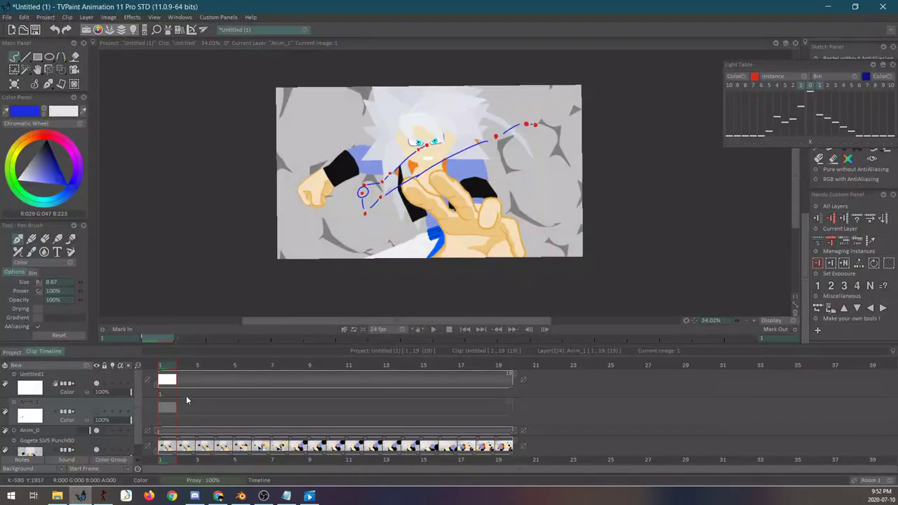
left_click(97, 431)
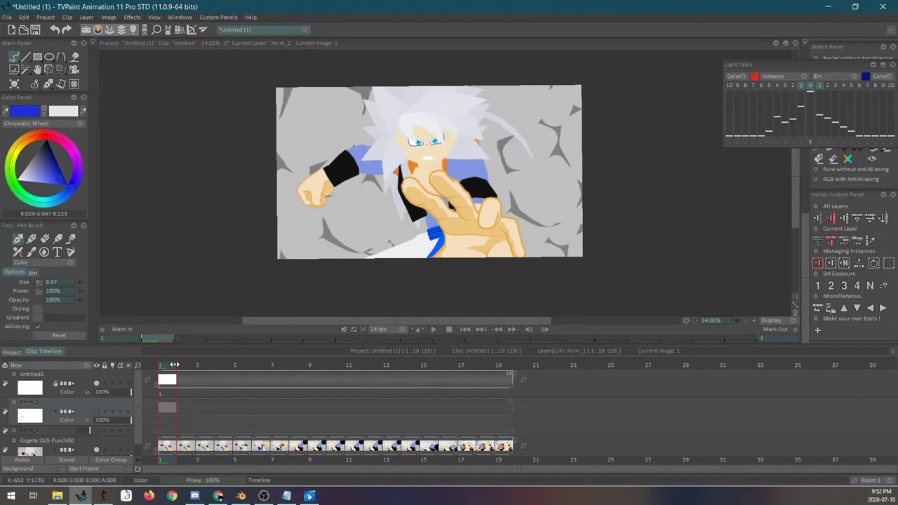
left_click(218, 495)
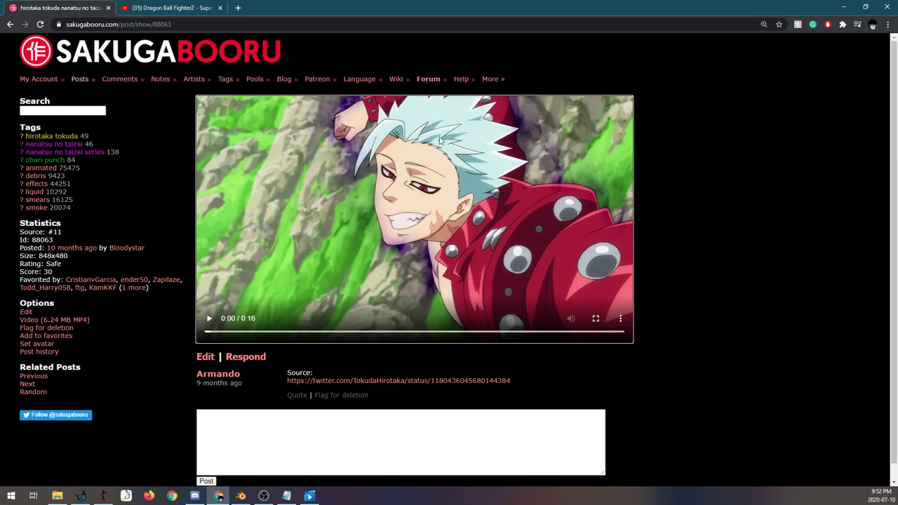
left_click(844, 7)
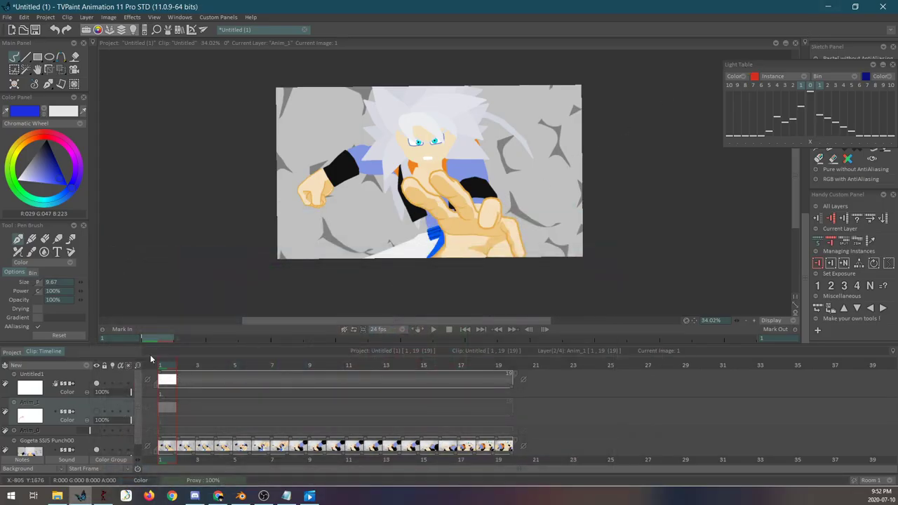
Step: Select the Untitled1 layer and change the drawing color from blue to bright orange, undoing a test stroke over the hand
key("Up")
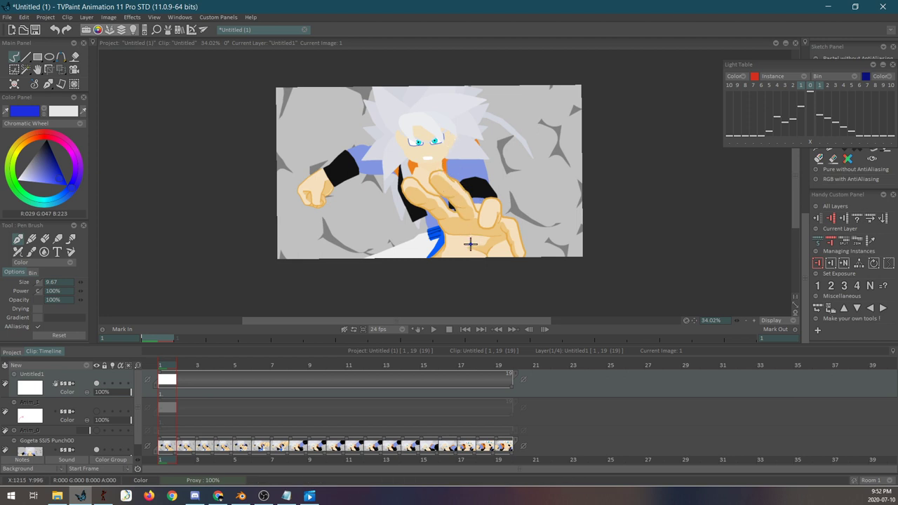
left_click_drag(470, 244, 442, 207)
key("ctrl+z")
left_click(45, 157)
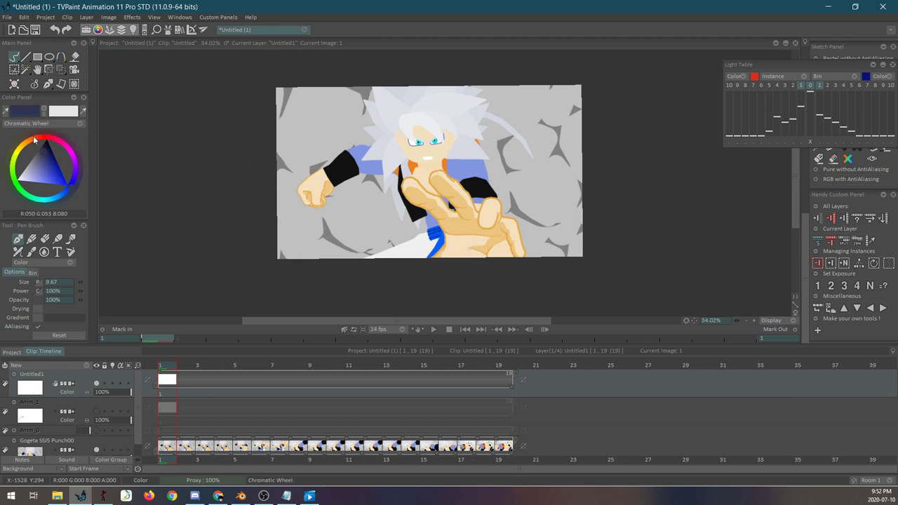
left_click(33, 137)
left_click(35, 147)
left_click_drag(480, 253, 444, 190)
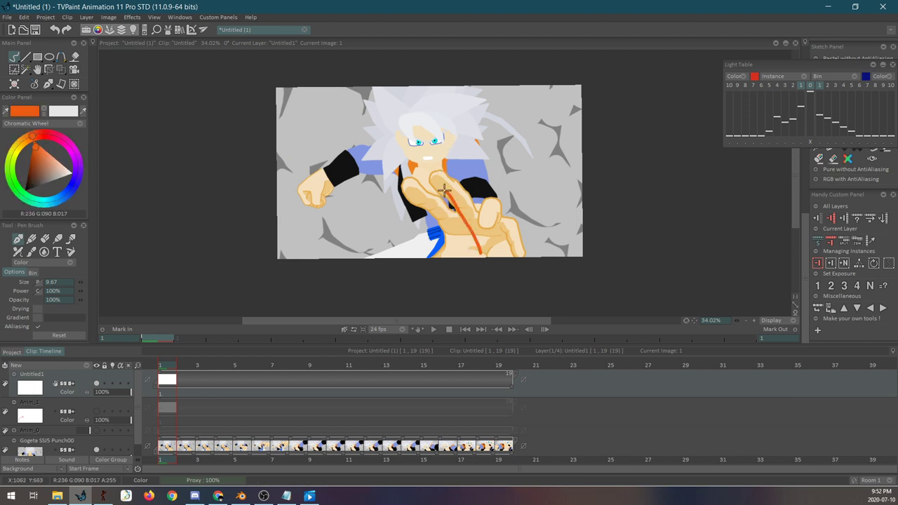
key("ctrl+z")
left_click_drag(469, 249, 435, 186)
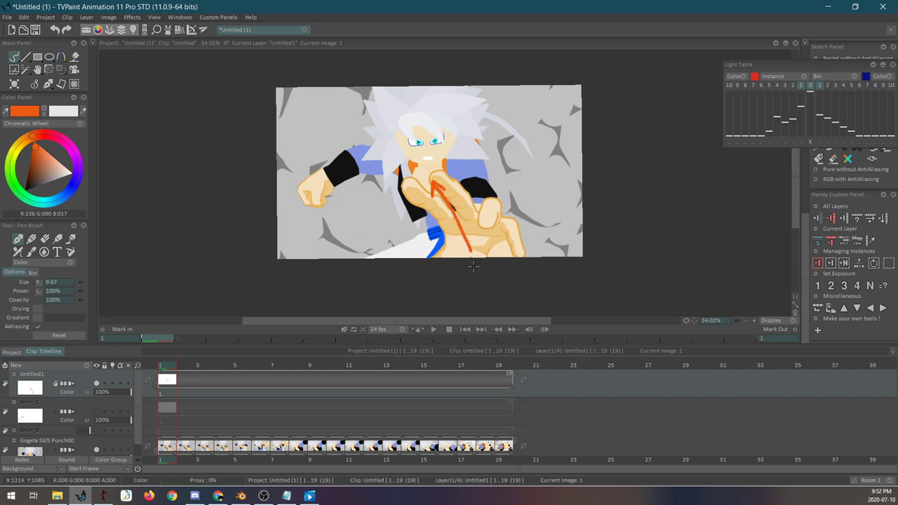
key("ctrl+z")
left_click_drag(468, 249, 440, 180)
key("ctrl+z")
left_click_drag(467, 246, 436, 183)
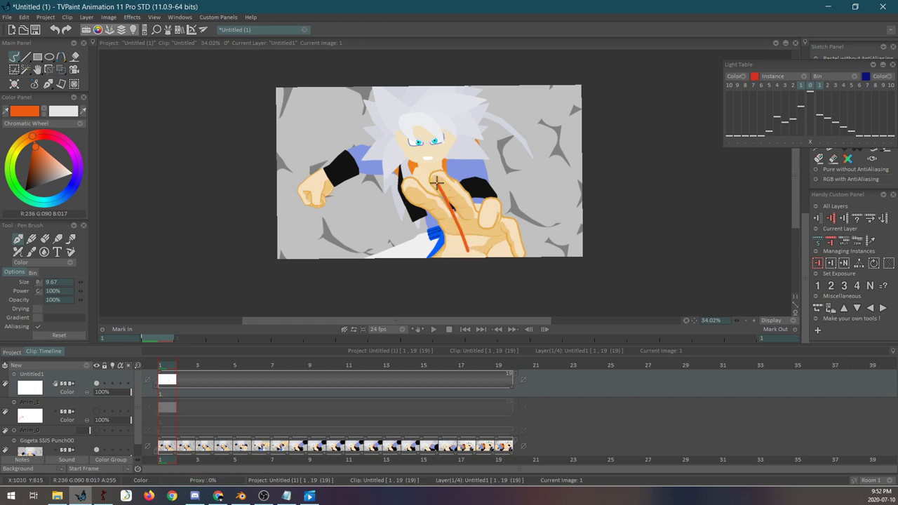
key("ctrl+z")
Step: Draw three orange arrows on frame 1 pointing to the head from the open hand, the far hair strand and the clenched fist
left_click_drag(467, 249, 429, 171)
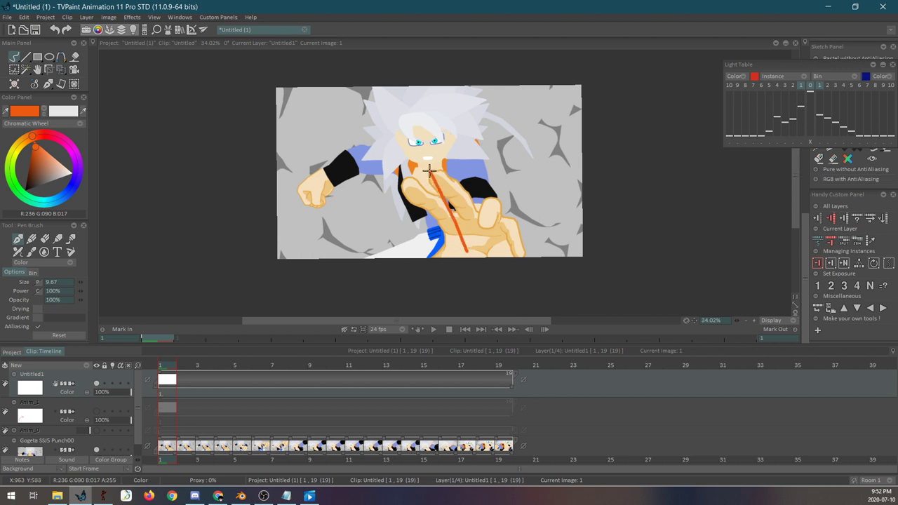
mouse_move(529, 151)
left_mouse_down()
mouse_move(507, 125)
mouse_move(470, 126)
left_mouse_up()
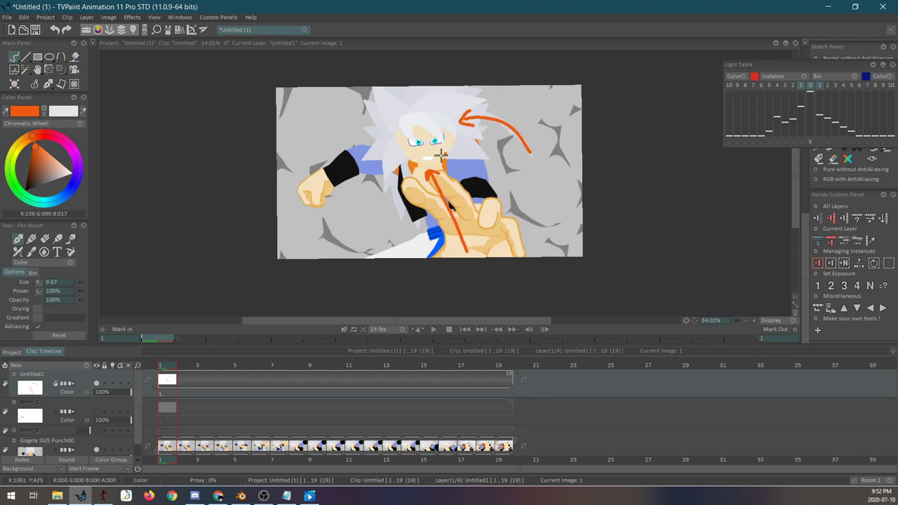
left_click_drag(327, 172, 385, 159)
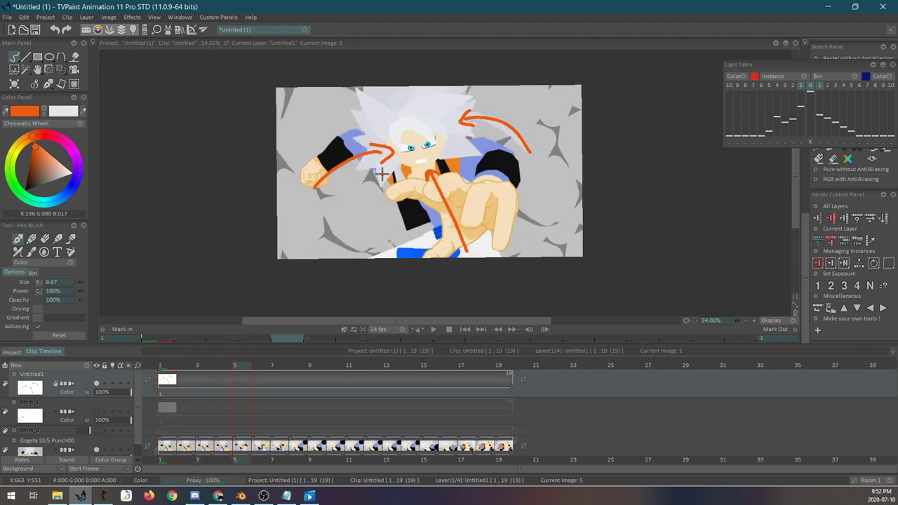
Step: Add a new instance on frame 5 and draw curved orange arrows from the open hand, fist and hair strand toward the head
left_click(381, 174)
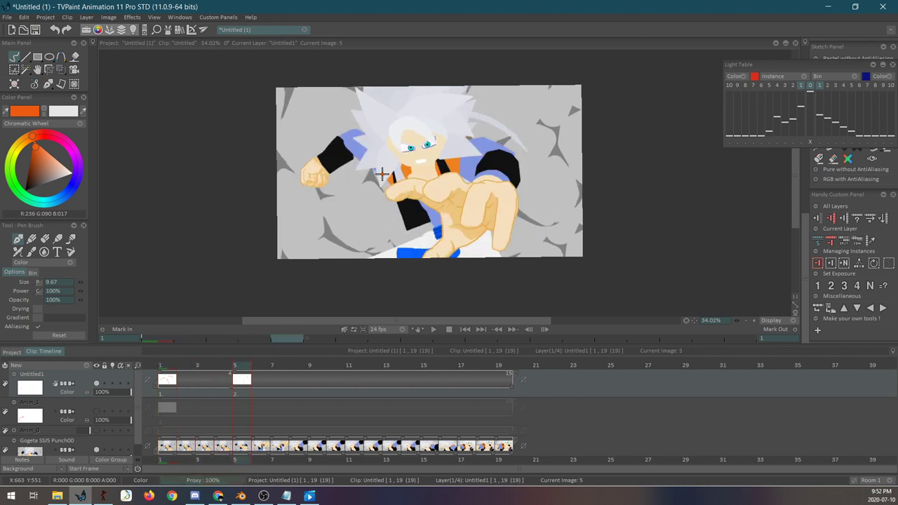
mouse_move(416, 196)
left_mouse_down()
mouse_move(448, 211)
mouse_move(492, 194)
mouse_move(456, 147)
left_mouse_up()
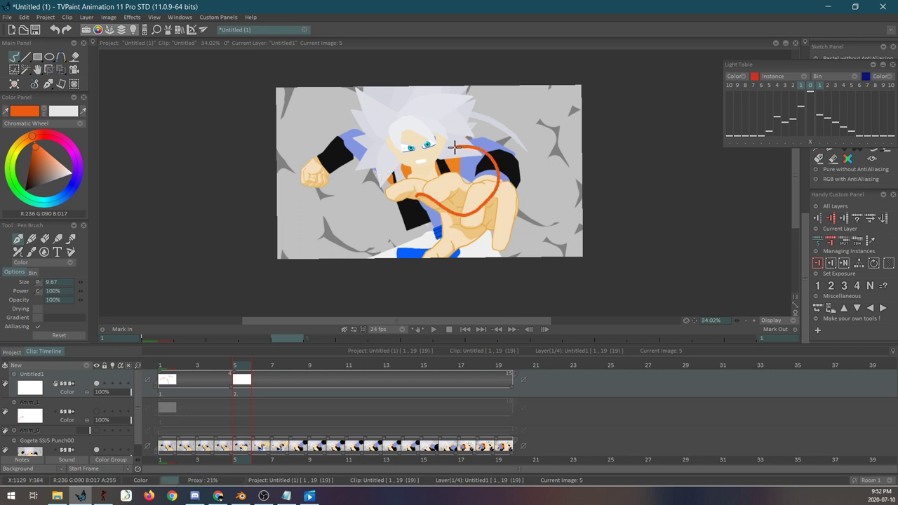
key("ctrl+z")
mouse_move(432, 193)
left_mouse_down()
mouse_move(458, 208)
mouse_move(501, 169)
mouse_move(456, 149)
left_mouse_up()
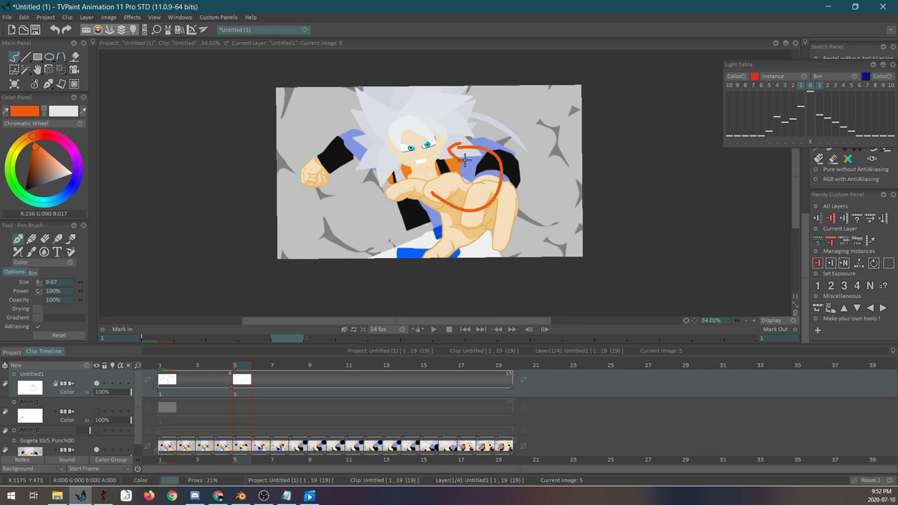
key("ctrl+z")
mouse_move(460, 215)
left_mouse_down()
mouse_move(479, 208)
mouse_move(451, 146)
mouse_move(462, 157)
left_mouse_up()
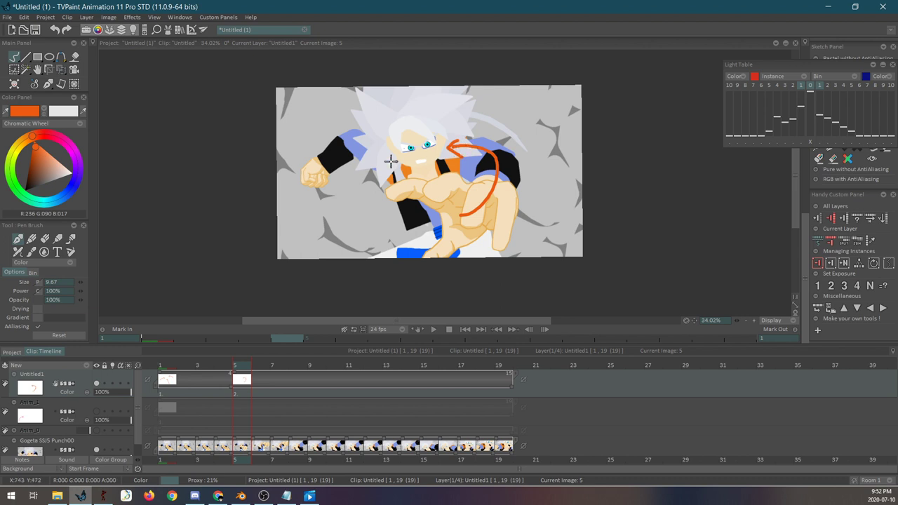
mouse_move(314, 175)
left_mouse_down()
mouse_move(355, 143)
mouse_move(386, 158)
left_mouse_up()
mouse_move(516, 138)
left_mouse_down()
mouse_move(470, 111)
mouse_move(454, 121)
left_mouse_up()
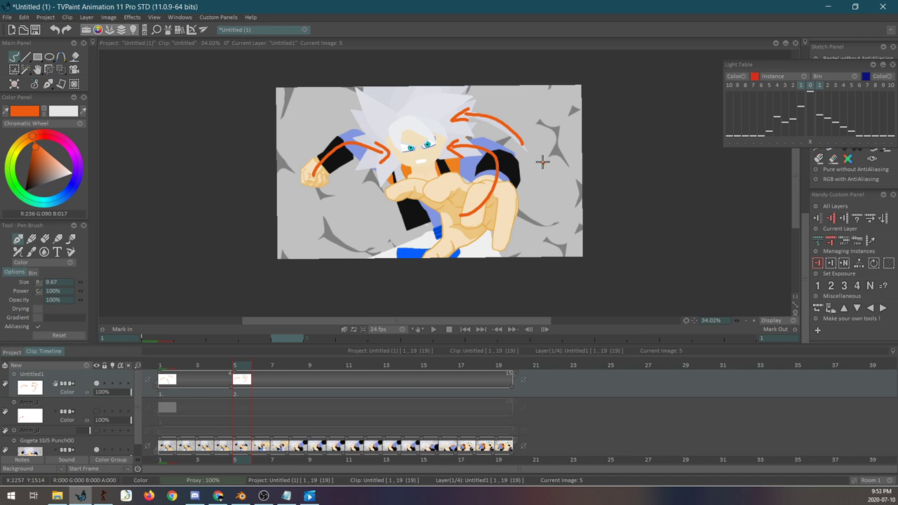
Step: Try large orange circles on the background beside the open hand and below the fist, undoing each one
mouse_move(544, 138)
left_mouse_down()
mouse_move(579, 191)
mouse_move(529, 161)
left_mouse_up()
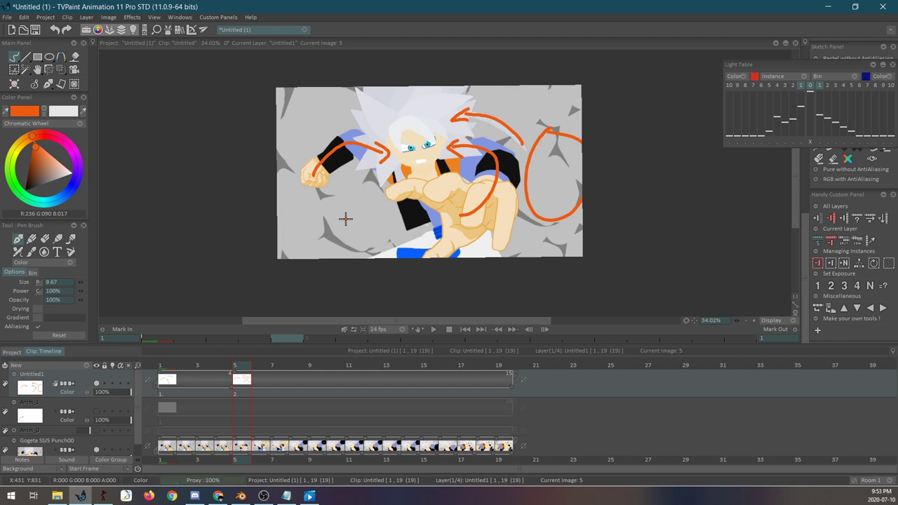
key("ctrl+z")
left_click_drag(550, 130, 540, 109)
key("ctrl+z")
left_click_drag(326, 194, 391, 213)
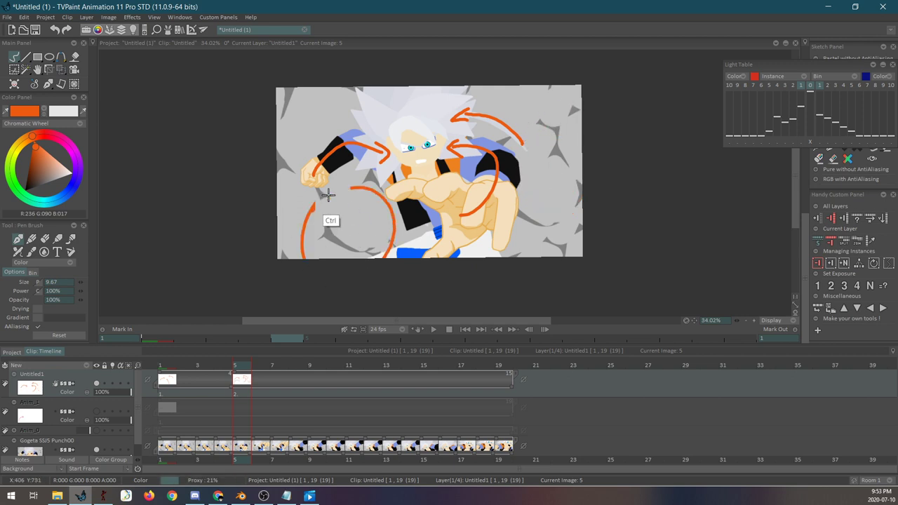
key("ctrl+z")
Step: Draw a second orange arrow from the fist to the face, and try extra strokes over the hair arrow and forehead, undoing those
mouse_move(307, 183)
left_mouse_down()
mouse_move(412, 155)
mouse_move(390, 161)
left_mouse_up()
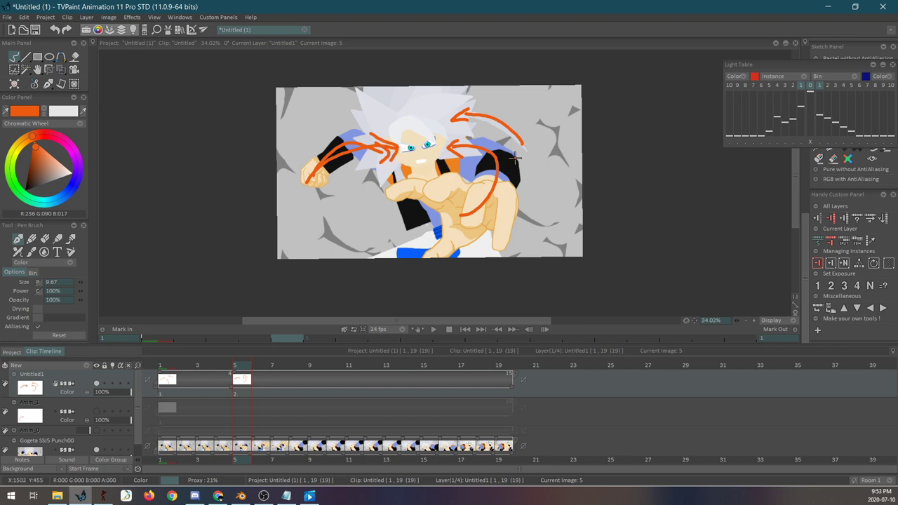
left_click_drag(517, 141, 453, 119)
mouse_move(468, 110)
left_mouse_down()
mouse_move(446, 128)
mouse_move(463, 136)
left_mouse_up()
mouse_move(420, 112)
left_mouse_down()
mouse_move(395, 126)
mouse_move(444, 144)
mouse_move(417, 143)
left_mouse_up()
key("ctrl+z")
key("ctrl+z")
Step: Go to frame 7 and add a blank instance on the Untitled1 layer
key("Right")
key("Right")
key("Right")
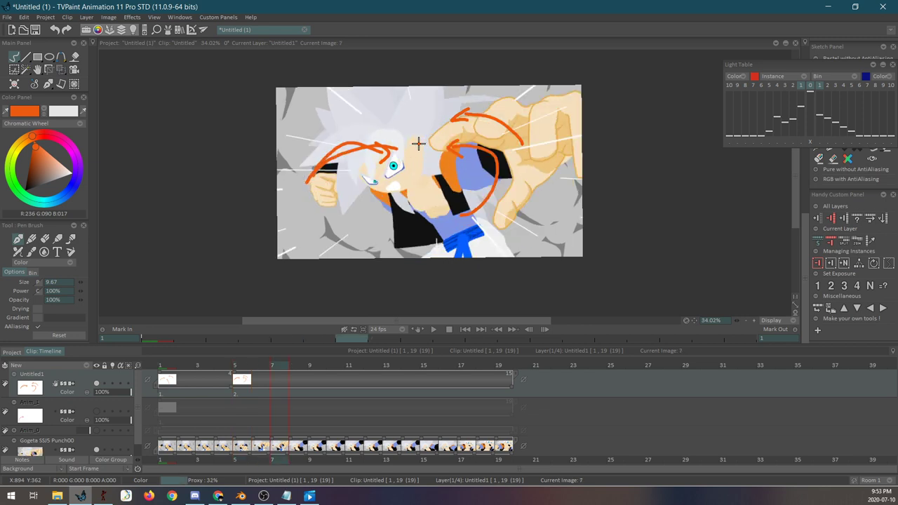
key("Left")
key("BackSpace")
Step: Draw a curved orange arrow from the open hand to the face on frame 7, and try an ellipse around the thumb
mouse_move(530, 140)
left_mouse_down()
mouse_move(512, 131)
mouse_move(428, 144)
mouse_move(469, 133)
mouse_move(415, 161)
left_mouse_up()
key("ctrl+z")
mouse_move(424, 144)
left_mouse_down()
mouse_move(413, 164)
mouse_move(433, 166)
left_mouse_up()
left_click_drag(529, 172, 531, 197)
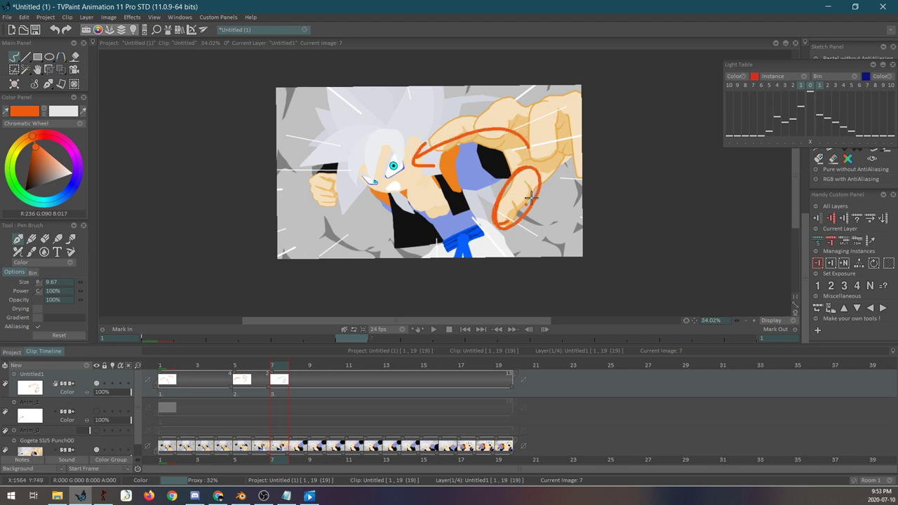
key("ctrl+z")
Step: Try orange strokes over the raised fingers and an arrow running down the thumb, undoing them
mouse_move(491, 110)
left_mouse_down()
mouse_move(456, 159)
mouse_move(490, 101)
mouse_move(505, 132)
mouse_move(511, 112)
mouse_move(446, 141)
mouse_move(466, 116)
left_mouse_up()
key("ctrl+z")
key("ctrl+z")
left_click_drag(531, 178, 503, 216)
key("ctrl+z")
key("ctrl+z")
left_click_drag(532, 169, 476, 246)
left_click_drag(481, 237, 490, 244)
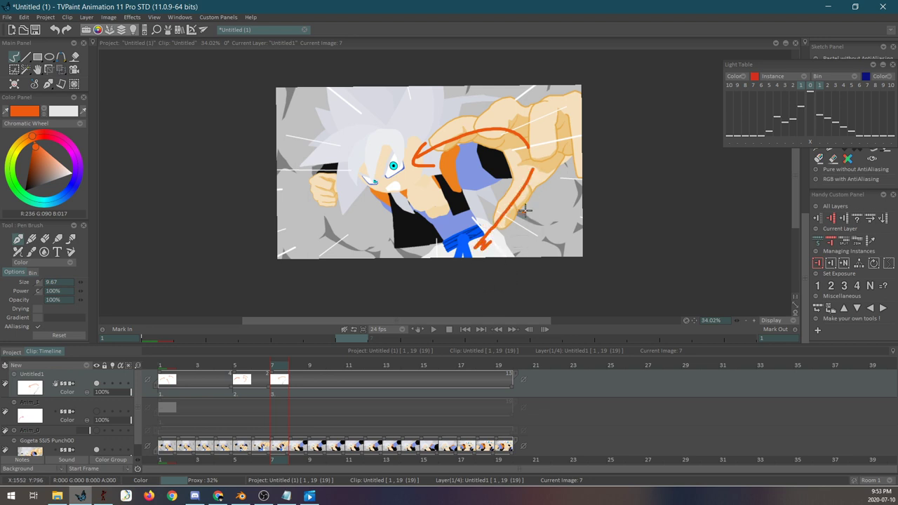
key("ctrl+z")
key("ctrl+z")
Step: Draw more orange arrows on frame 7 toward the face, from the thumb and belt, the fist and the hair above the hand
mouse_move(534, 174)
left_mouse_down()
mouse_move(489, 220)
mouse_move(492, 235)
mouse_move(411, 174)
mouse_move(410, 185)
mouse_move(446, 200)
left_mouse_up()
key("ctrl+z")
mouse_move(317, 198)
left_mouse_down()
mouse_move(358, 170)
mouse_move(342, 186)
left_mouse_up()
mouse_move(485, 104)
left_mouse_down()
mouse_move(444, 94)
mouse_move(397, 146)
left_mouse_up()
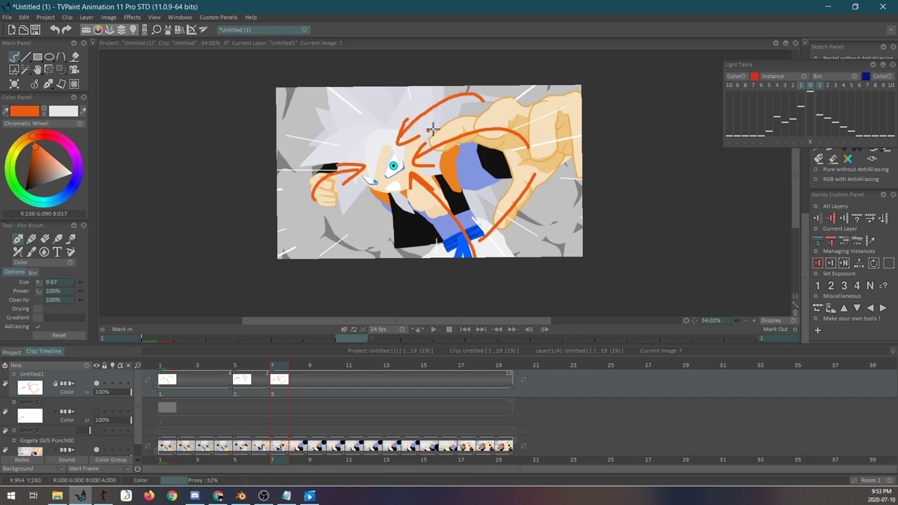
Step: Add a short stroke near the fist, and undo every orange arrow on frame 7
mouse_move(326, 158)
left_mouse_down()
mouse_move(363, 140)
mouse_move(362, 150)
left_mouse_up()
key("ctrl+z")
key("ctrl+z")
key("ctrl+z")
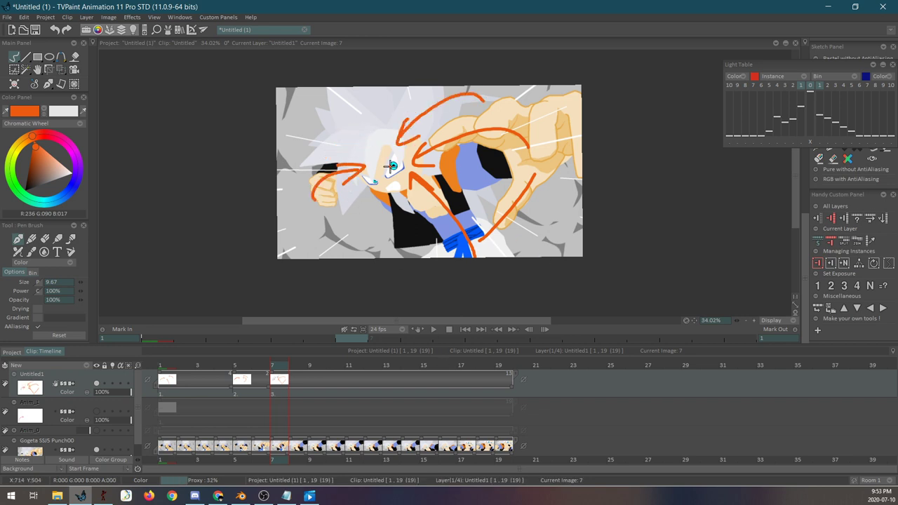
key("ctrl+z")
key("ctrl+z")
key("ctrl+z")
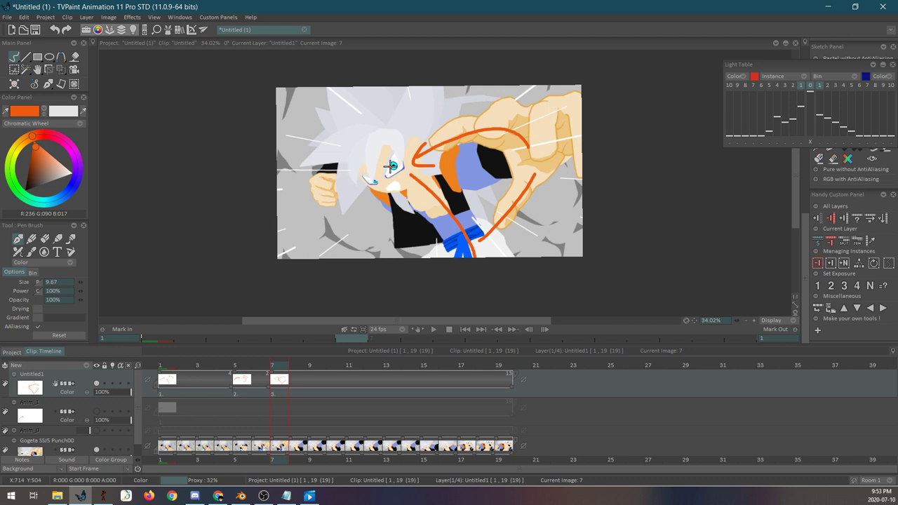
key("ctrl+z")
key("ctrl+z")
key("ctrl+z")
key("ctrl+z")
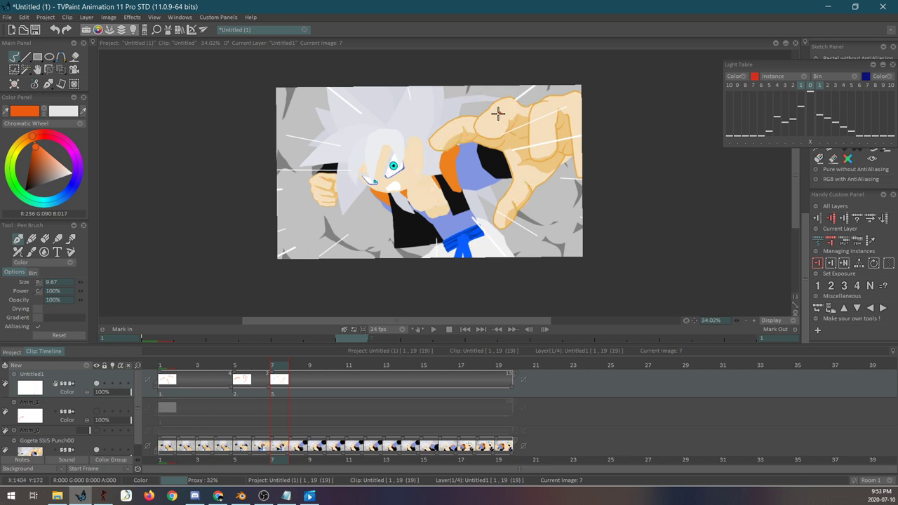
Step: Try three orange lines extending from the fingers toward the picture's edge on frame 7, undoing them all
left_click_drag(497, 115, 532, 86)
left_click_drag(493, 136, 582, 104)
left_click_drag(503, 153, 600, 125)
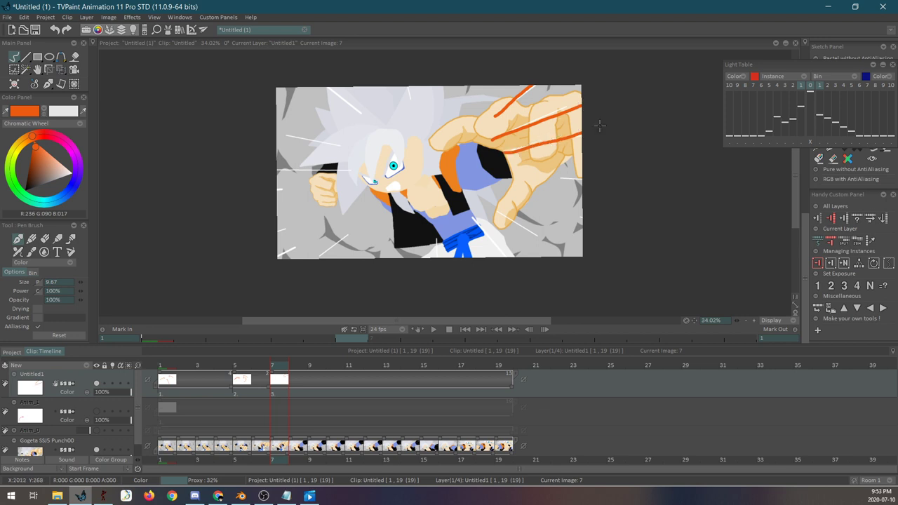
key("ctrl+z")
key("ctrl+z")
key("ctrl+z")
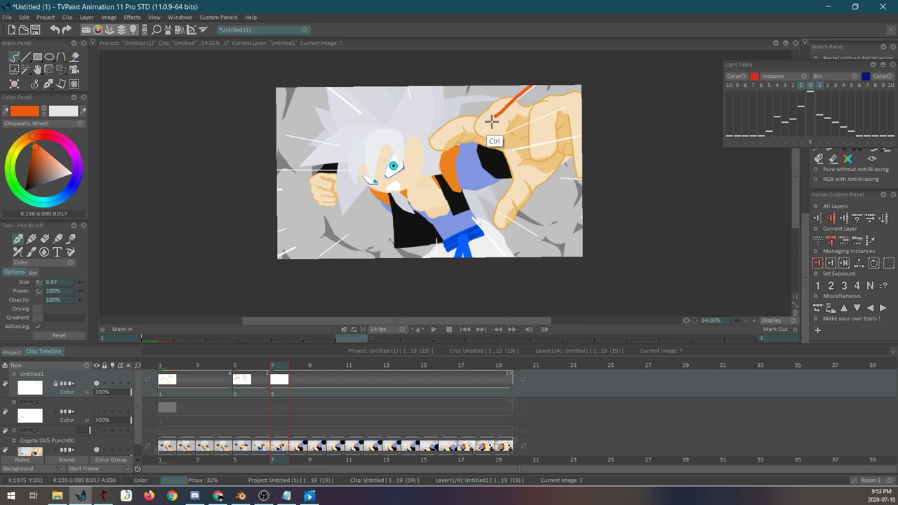
key("ctrl+z")
Step: Advance to frame 8 and outline the foreshortened punching arm in orange on a new instance
key("Right")
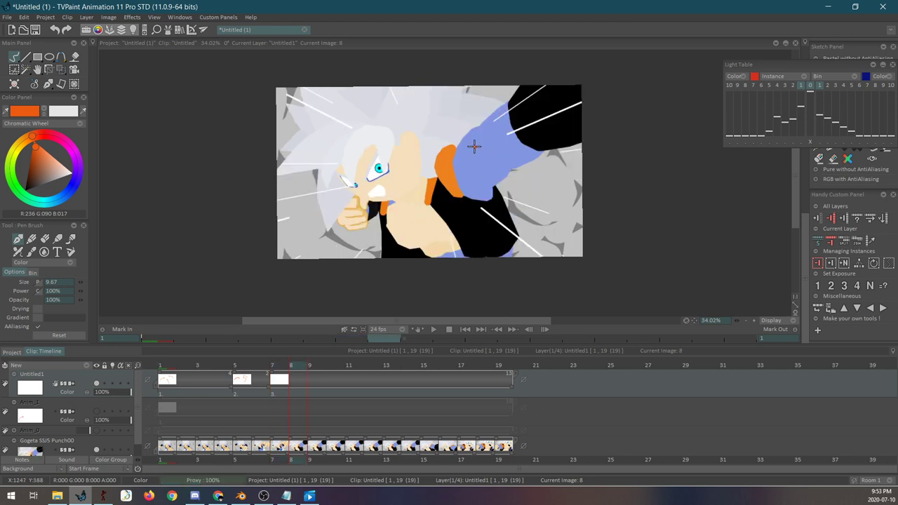
mouse_move(468, 150)
left_mouse_down()
mouse_move(549, 87)
mouse_move(565, 147)
left_mouse_up()
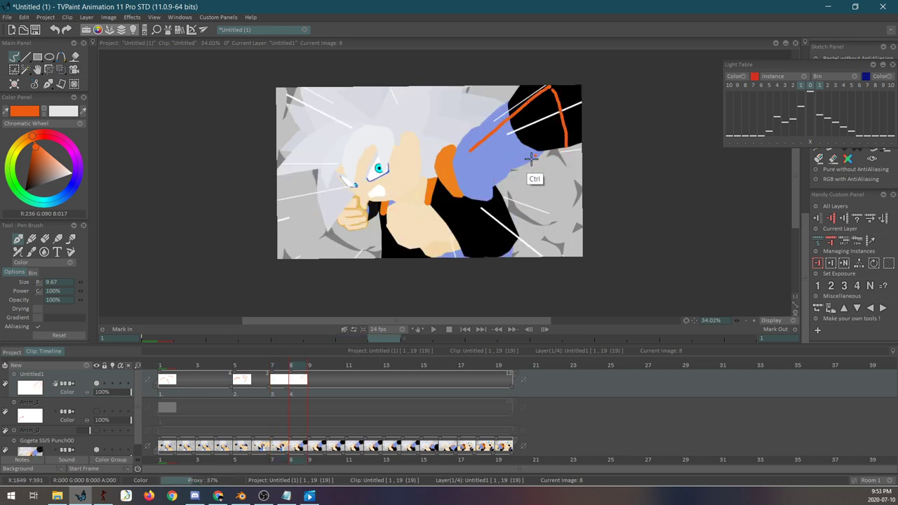
left_click_drag(483, 178, 572, 144)
Step: Try turning the arm outline into a wide arrow pointing at the shoulder on frame 8, and undo the added strokes
mouse_move(471, 150)
left_mouse_down()
mouse_move(439, 189)
mouse_move(479, 177)
mouse_move(435, 166)
mouse_move(475, 195)
mouse_move(542, 96)
left_mouse_up()
key("ctrl+z")
left_click_drag(483, 180, 582, 179)
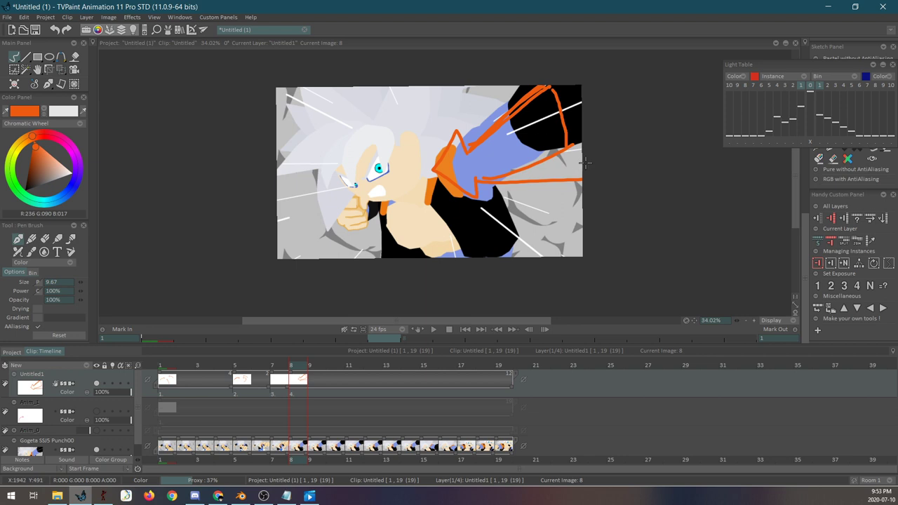
key("ctrl+z")
key("ctrl+z")
key("ctrl+z")
key("ctrl+z")
key("ctrl+z")
key("ctrl+z")
key("ctrl+z")
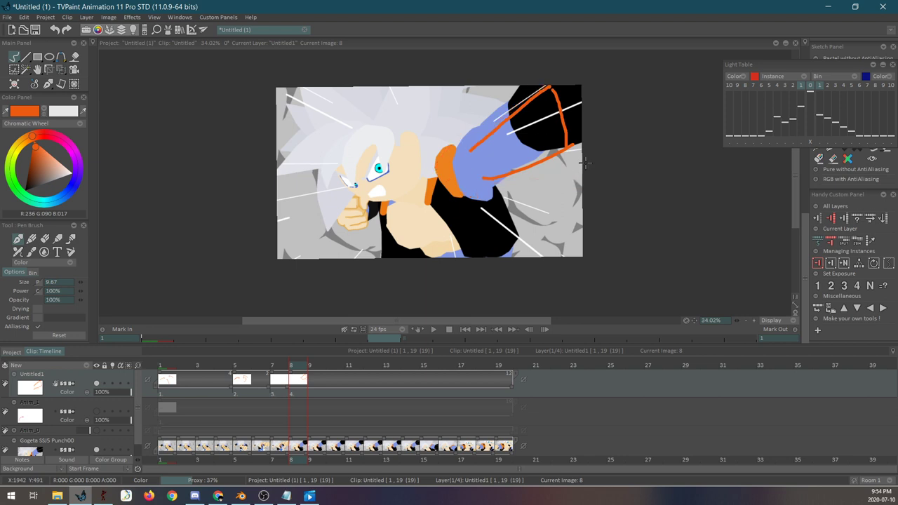
Step: Try short orange strokes at the shoulder end of the arm on frame 8, and undo them together with the arm outline
mouse_move(477, 146)
left_mouse_down()
mouse_move(535, 93)
mouse_move(541, 131)
mouse_move(496, 157)
mouse_move(528, 95)
mouse_move(529, 139)
mouse_move(487, 149)
left_mouse_up()
key("ctrl+z")
key("ctrl+z")
mouse_move(475, 146)
left_mouse_down()
mouse_move(463, 127)
mouse_move(479, 167)
left_mouse_up()
key("ctrl+z")
key("ctrl+z")
Step: Try a curved orange arrow along the punching arm pointing at the face on frame 15, with a cross stroke at the shoulder, and undo it
key("Return")
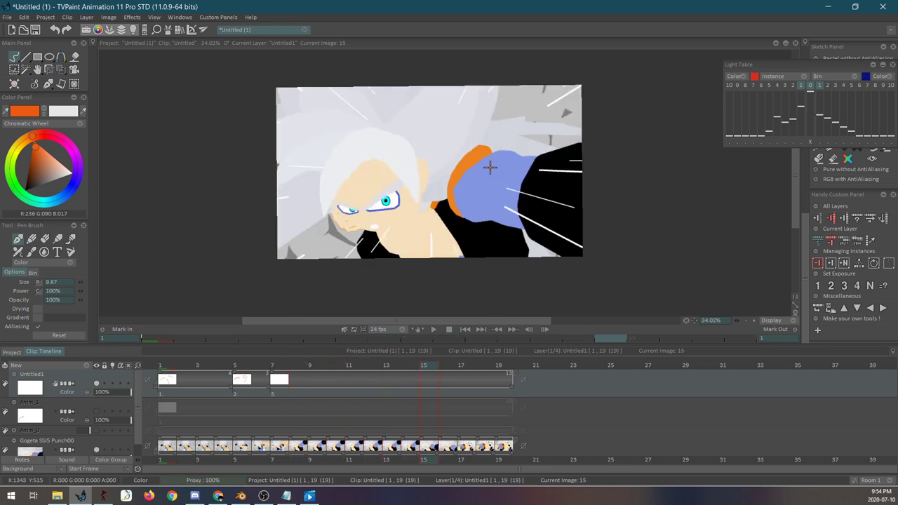
left_click_drag(570, 160, 540, 218)
key("ctrl+z")
left_click_drag(409, 198, 574, 176)
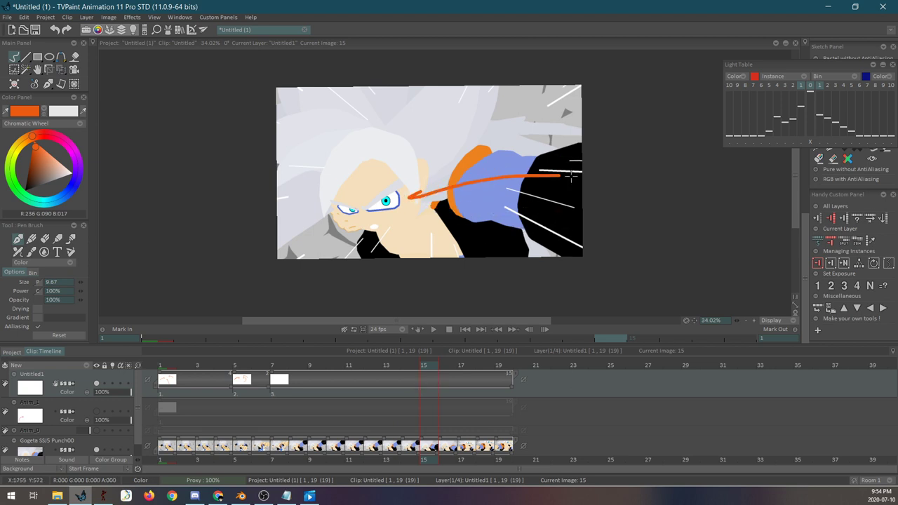
left_click_drag(443, 165, 452, 207)
key("ctrl+z")
key("ctrl+z")
Step: Try a vertical orange line down the middle of frame 16, compare frames 16 and 17 against it, and undo it
key("Return")
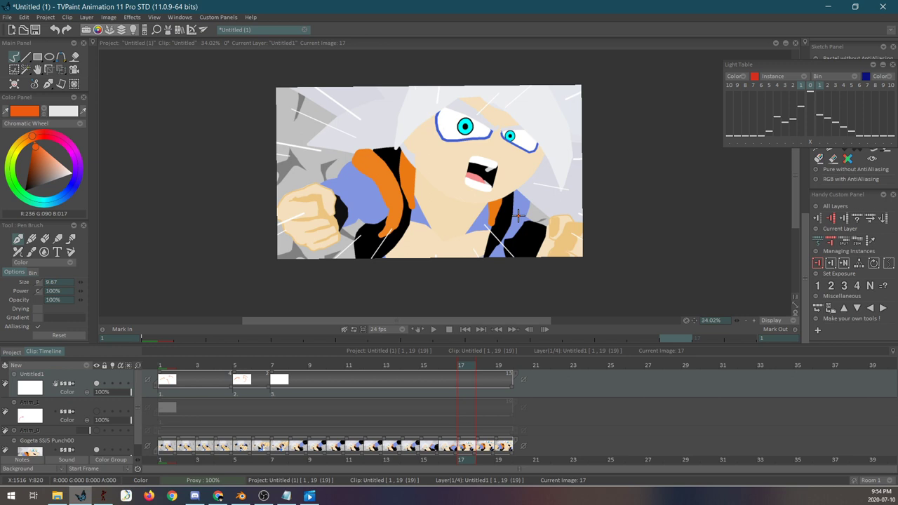
key("Left")
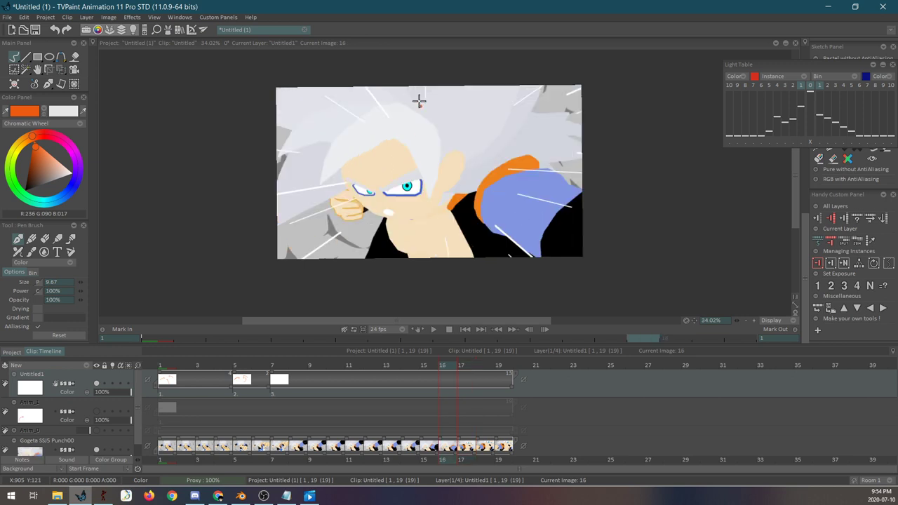
left_click_drag(421, 88, 429, 254)
key("Right")
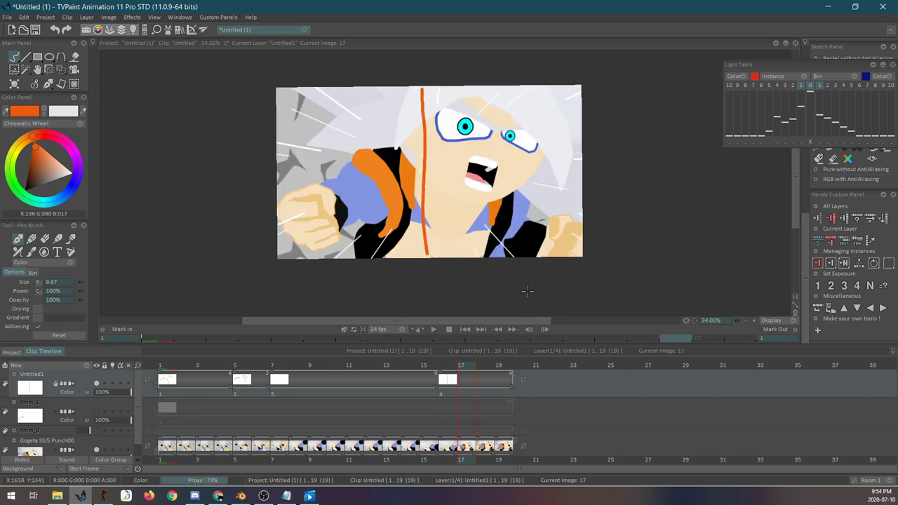
key("Left")
key("Right")
key("Left")
key("Right")
key("Left")
key("ctrl+z")
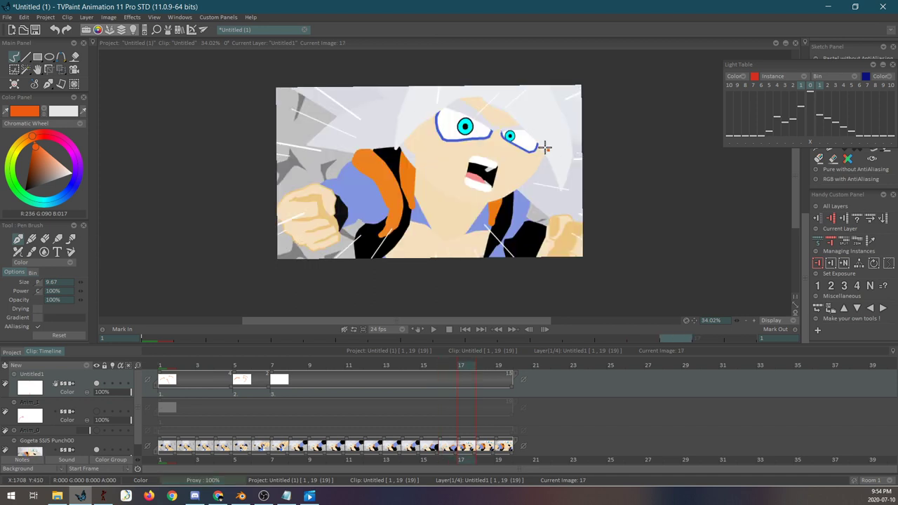
Step: Try orange marks around the face, on the near fist and from the eyes toward the shoulder on frame 17, undoing them all
key("Right")
mouse_move(481, 96)
left_mouse_down()
mouse_move(469, 94)
mouse_move(457, 188)
mouse_move(437, 108)
mouse_move(489, 201)
mouse_move(478, 94)
left_mouse_up()
key("ctrl+z")
key("ctrl+z")
key("ctrl+z")
left_click_drag(309, 179, 298, 203)
key("ctrl+z")
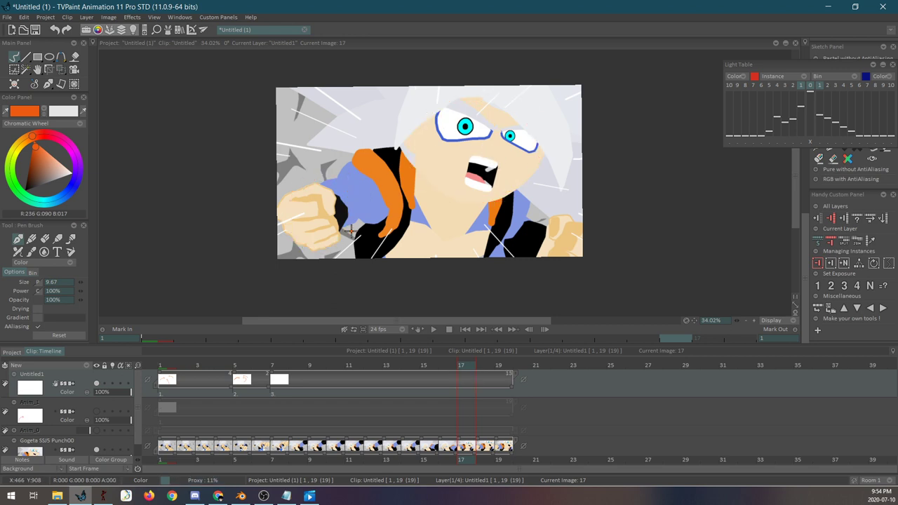
left_click_drag(512, 117, 386, 183)
key("ctrl+z")
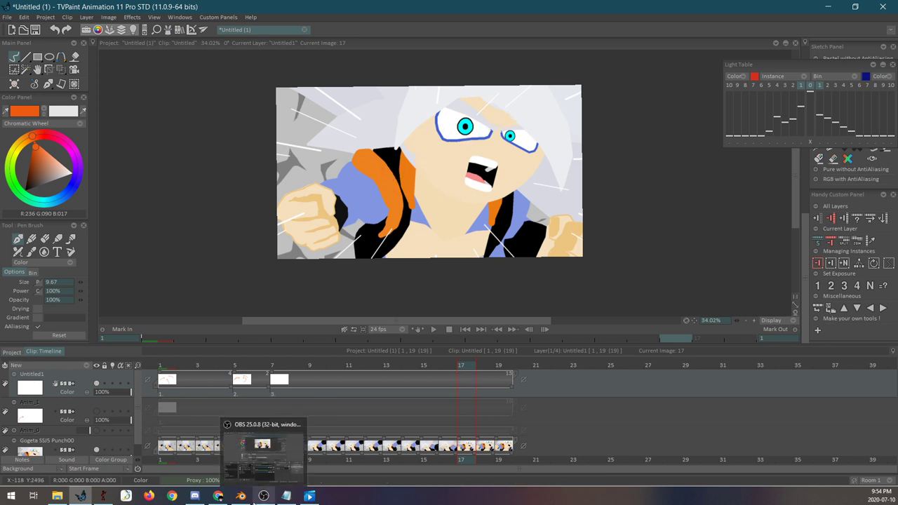
Step: Switch to Pivot Animator, play the full punch animation and stop it
left_click(104, 495)
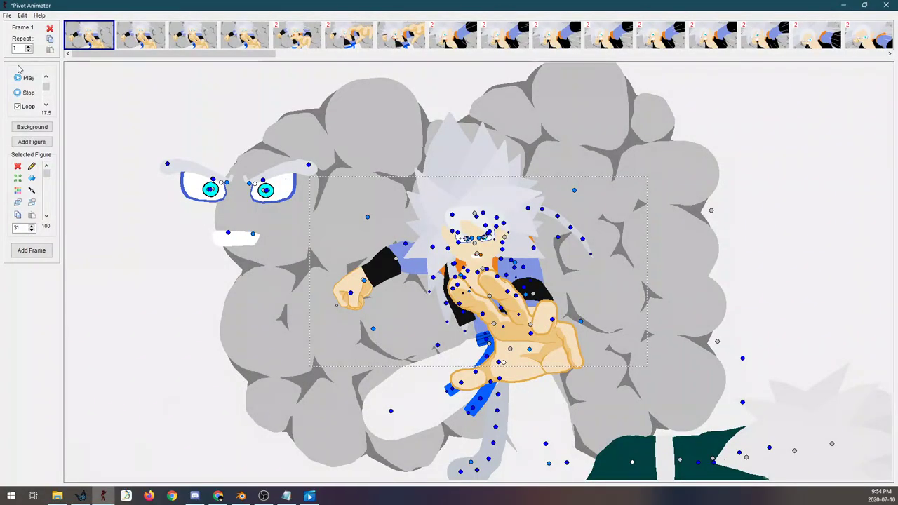
left_click(21, 78)
left_click(21, 78)
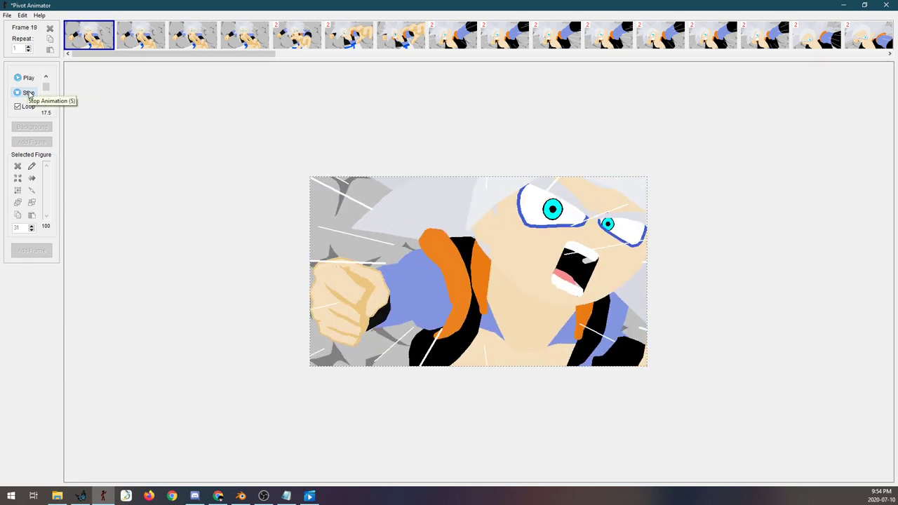
left_click(28, 92)
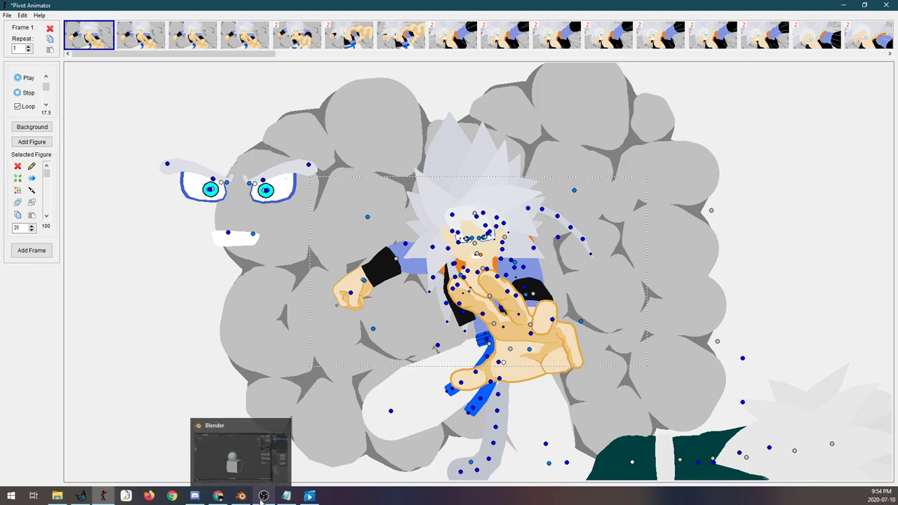
Step: Switch to Chrome, play and pause the Sakugabooru punch clip, and scrub back to the face close-up in its first second
left_click(219, 495)
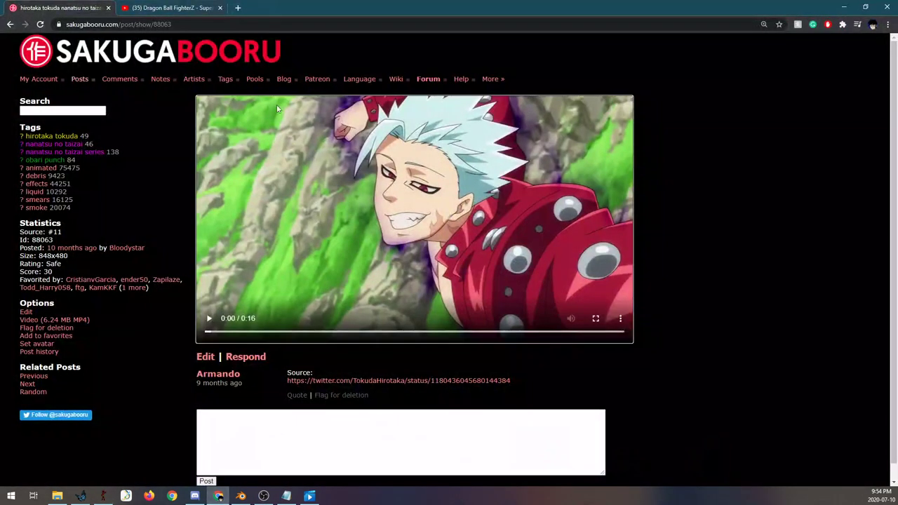
left_click(208, 321)
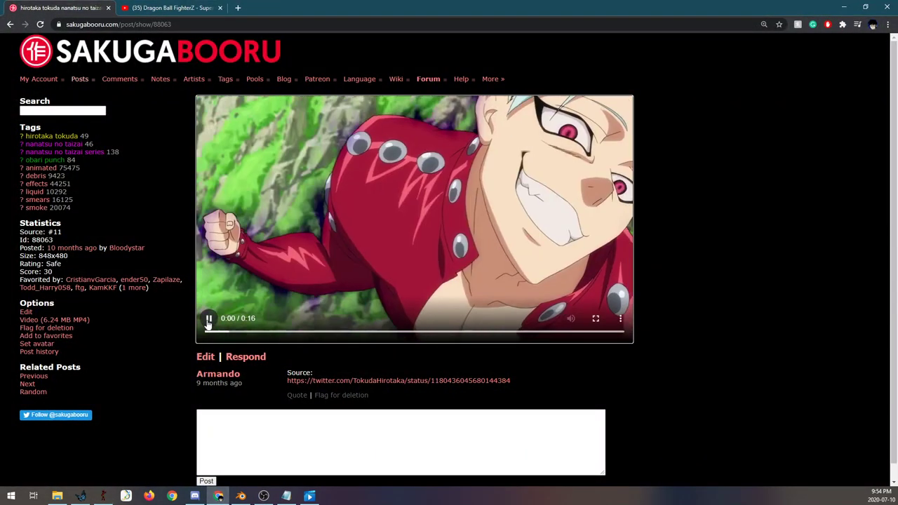
left_click(209, 320)
left_click_drag(240, 336, 234, 335)
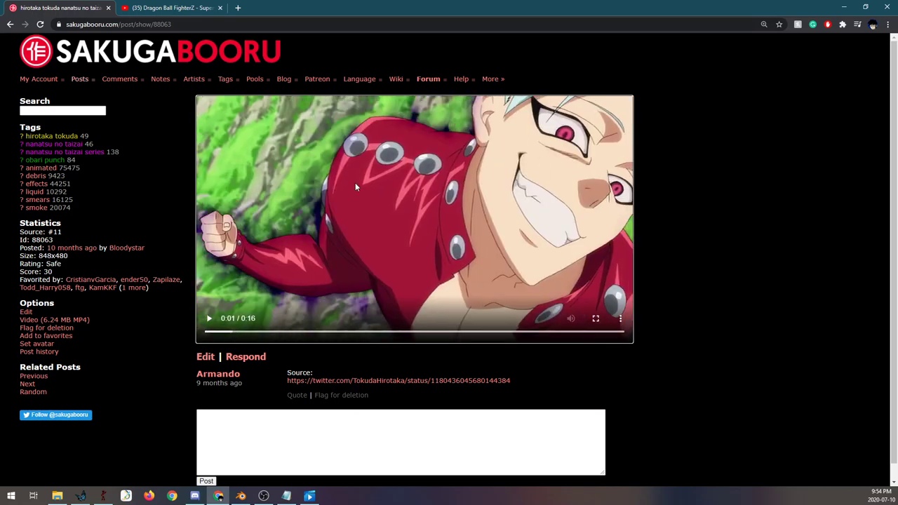
left_click_drag(234, 335, 217, 335)
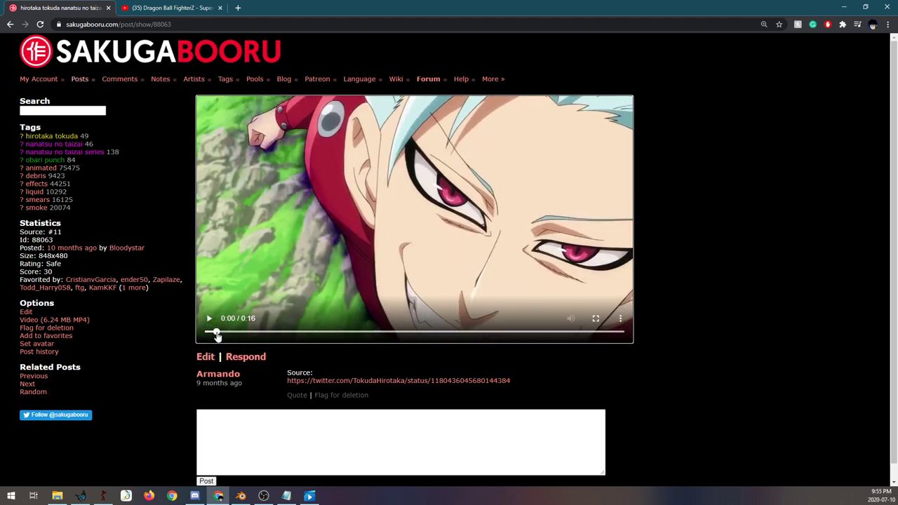
Step: Scrub the clip between the drawn-back fist pose and the foreshortened fist smear to examine how the punch travels
left_click_drag(216, 336, 230, 335)
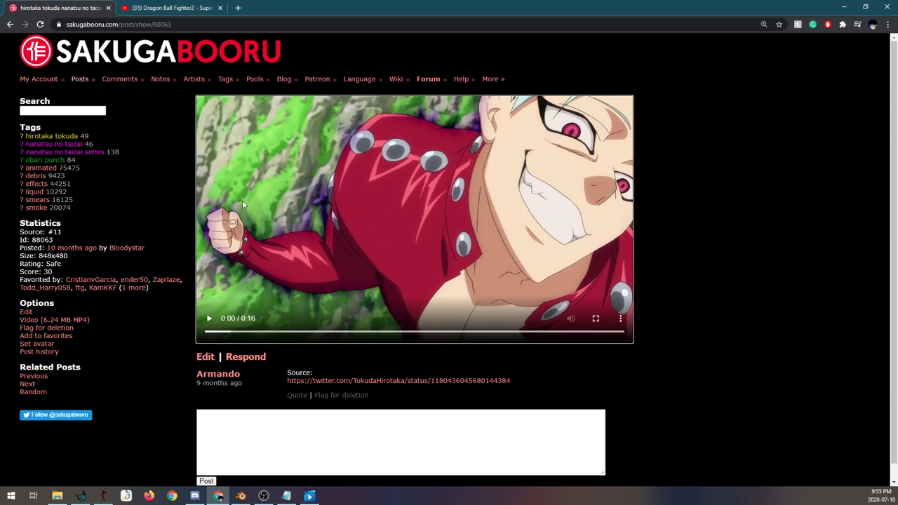
left_click_drag(230, 332, 235, 339)
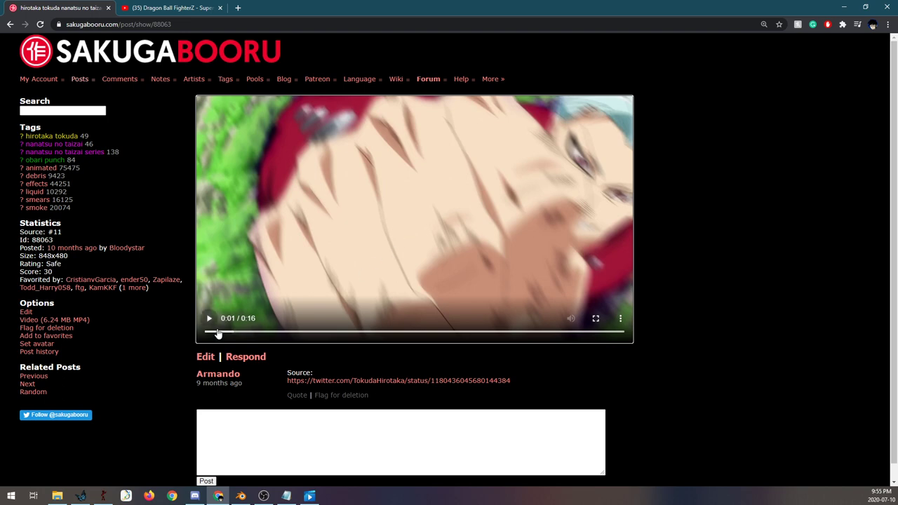
left_click_drag(234, 333, 231, 336)
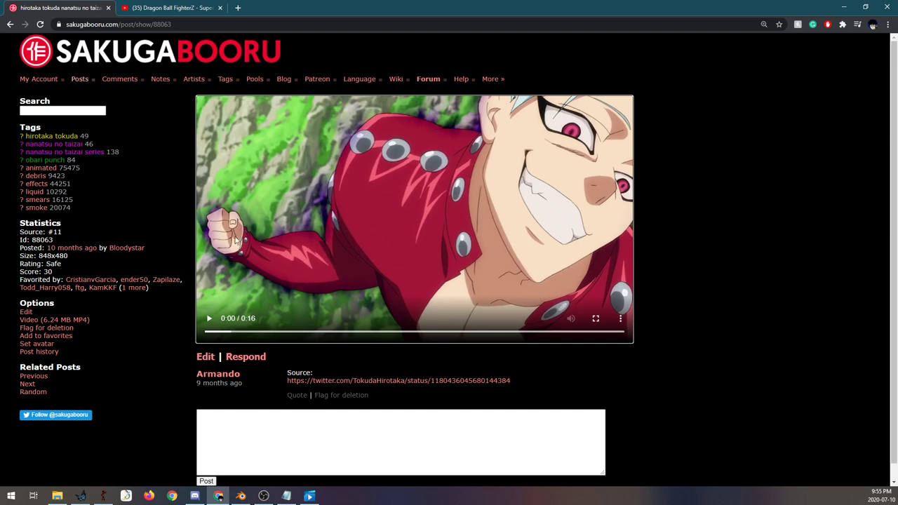
left_click(230, 335)
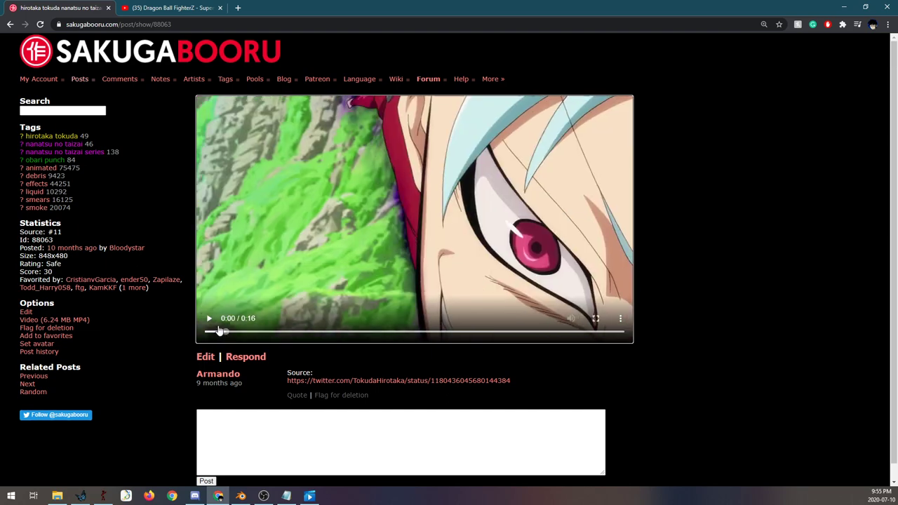
Step: Replay the opening punch of the reference clip from near its start and pause it
left_click(208, 320)
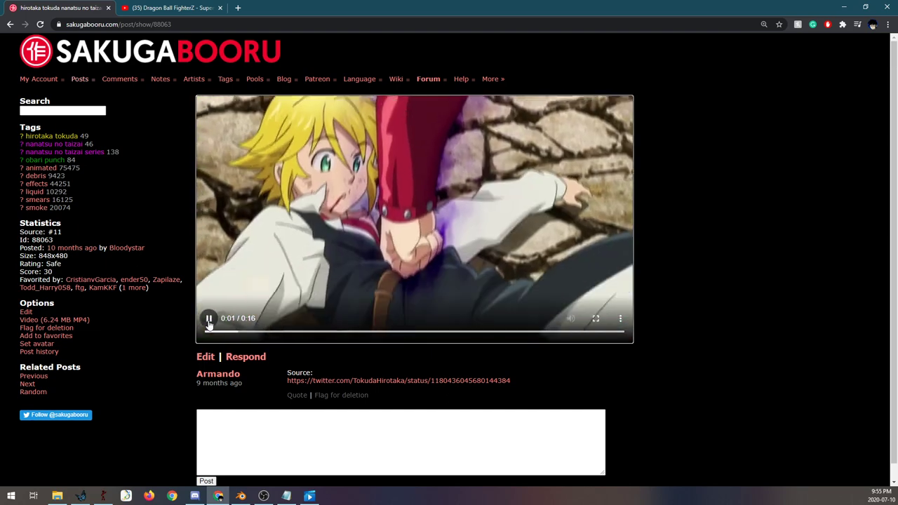
left_click(214, 333)
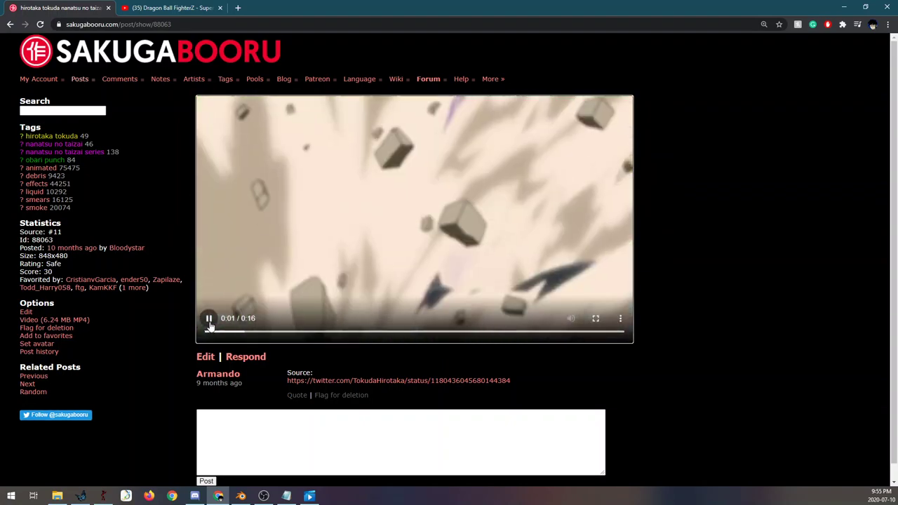
left_click(209, 322)
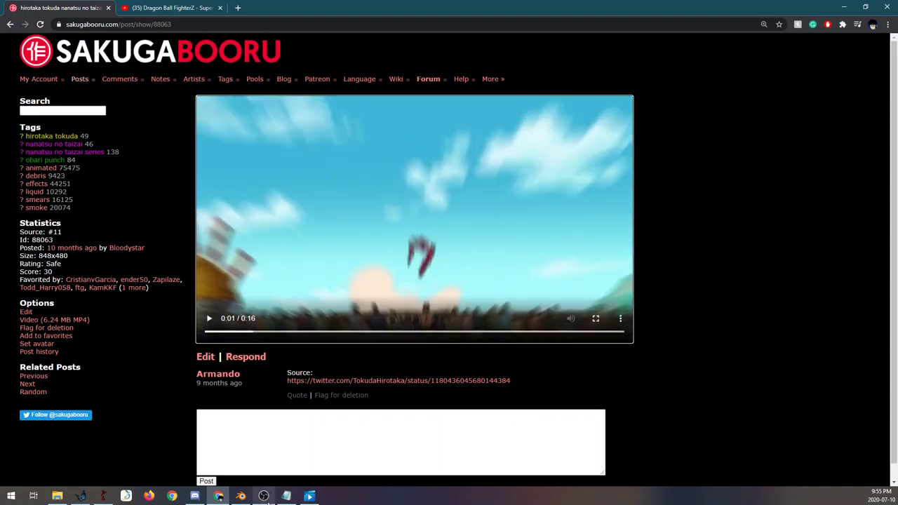
mouse_move(269, 497)
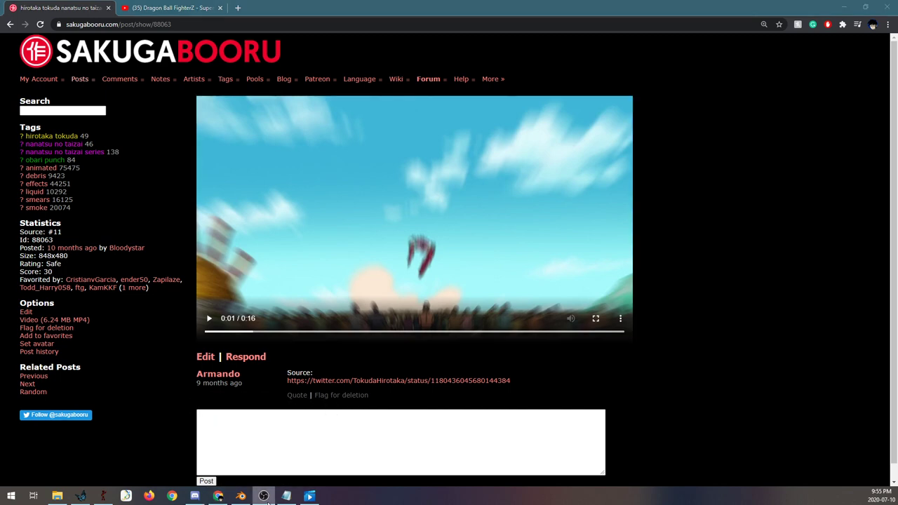
Step: Switch to Pivot Animator, return to TVPaint Animation, and scrub the opening frames to review the orange arrows pointing at the face
left_click(103, 496)
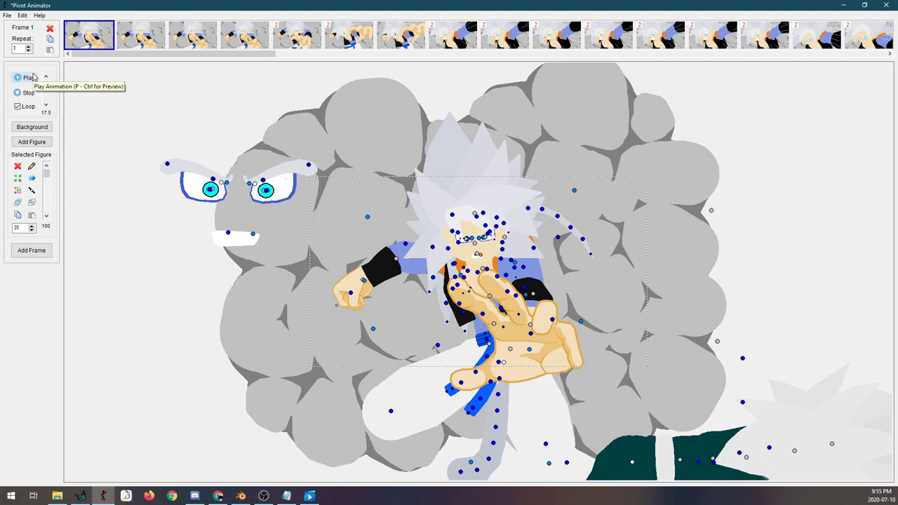
left_click(80, 496)
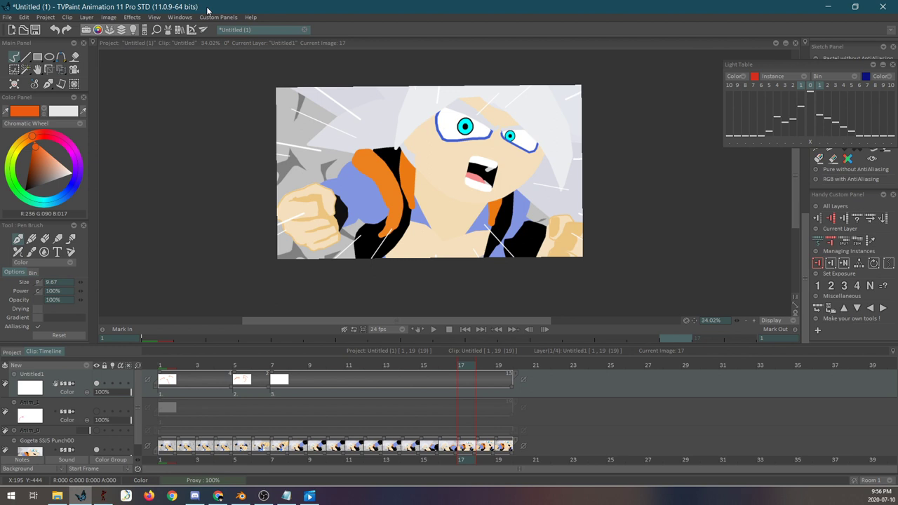
left_click(179, 365)
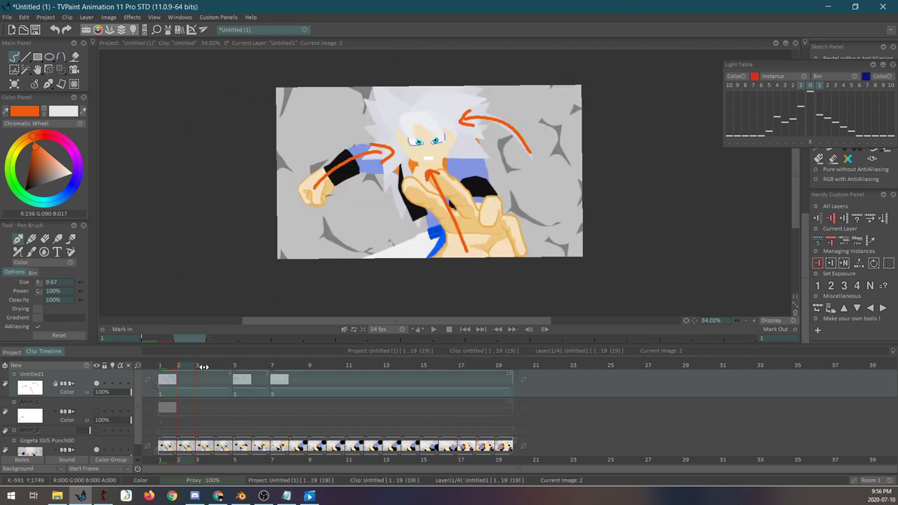
left_click(223, 366)
left_click(158, 364)
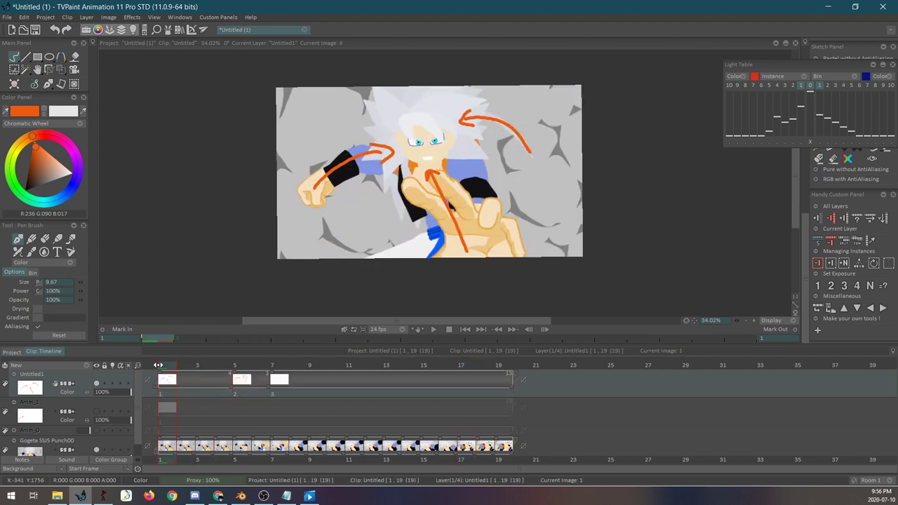
mouse_move(158, 364)
left_mouse_down()
mouse_move(314, 353)
mouse_move(171, 363)
left_mouse_up()
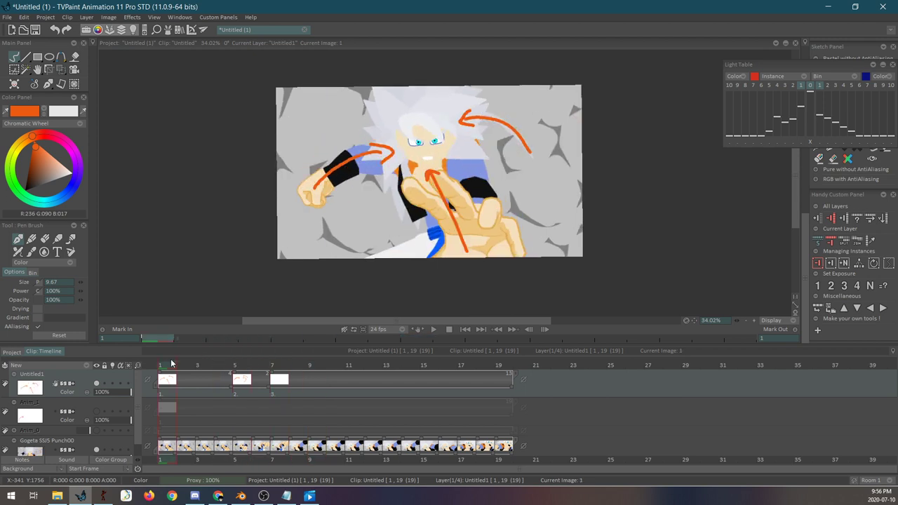